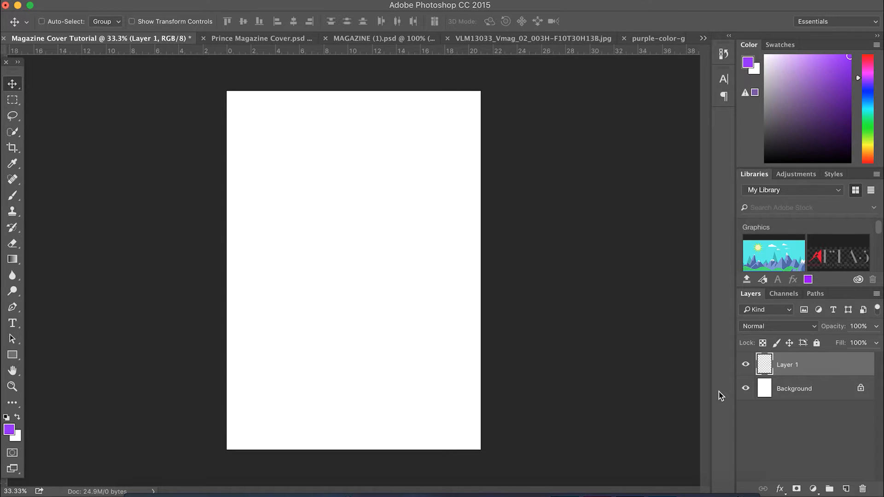
- Delete the empty Layer 1 from the Magazine Cover Tutorial document
key(BackSpace)
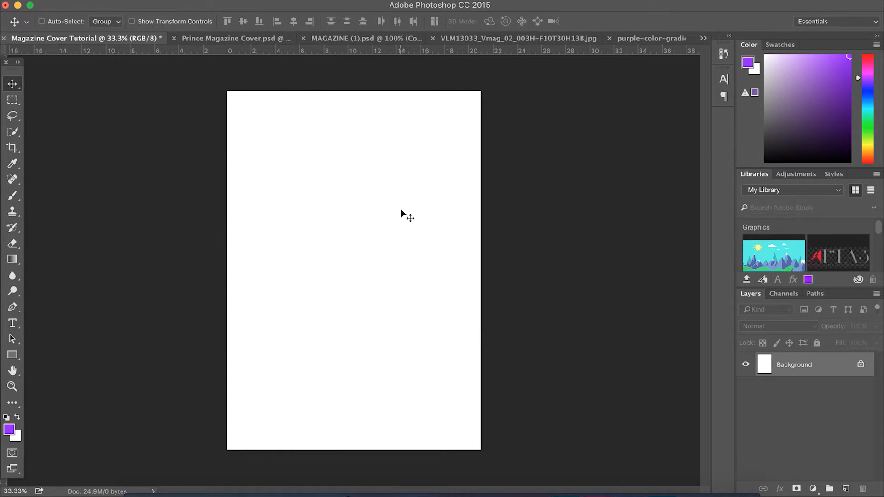
- Review the two finished RETRO magazine covers, the black-and-white portrait photo and the purple gradient wallpaper
click(203, 41)
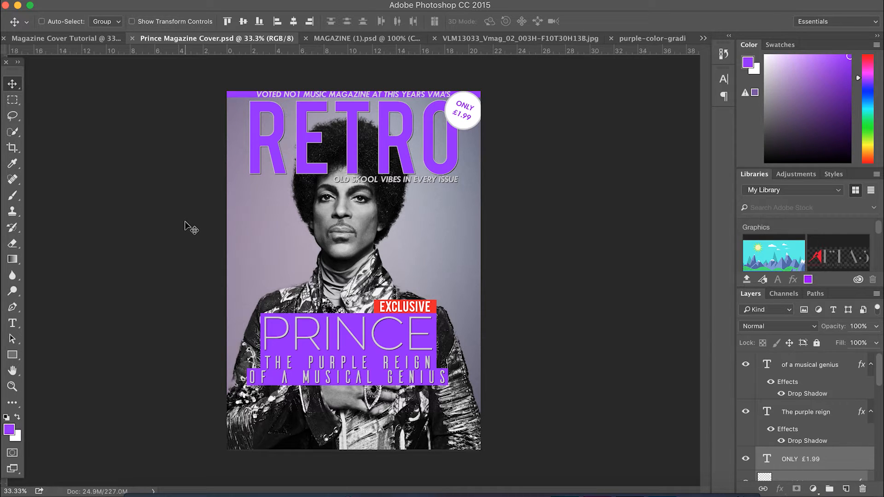
click(349, 38)
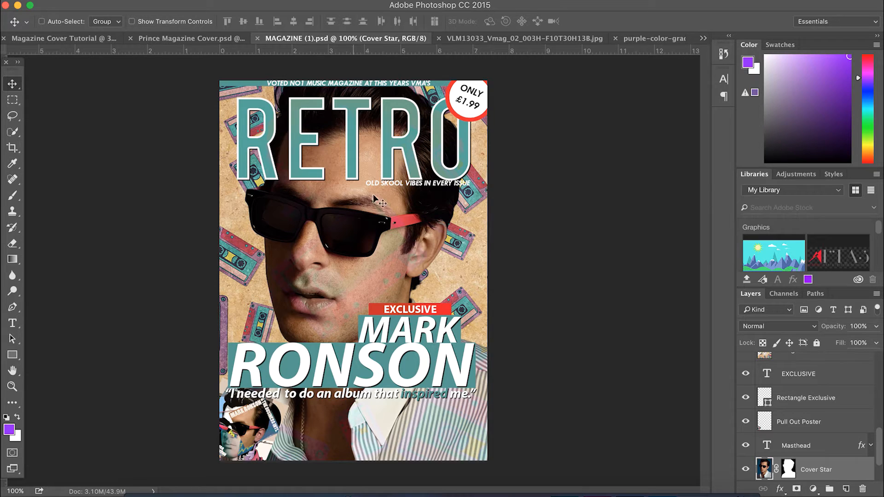
click(192, 39)
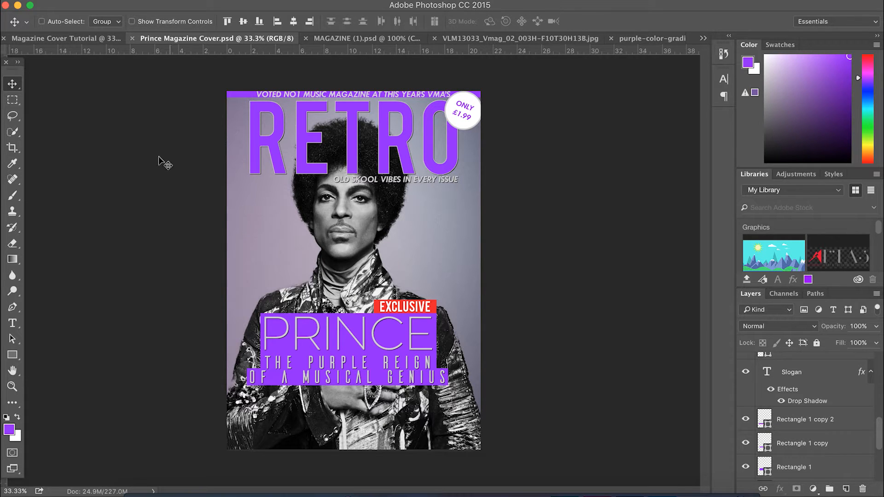
click(482, 37)
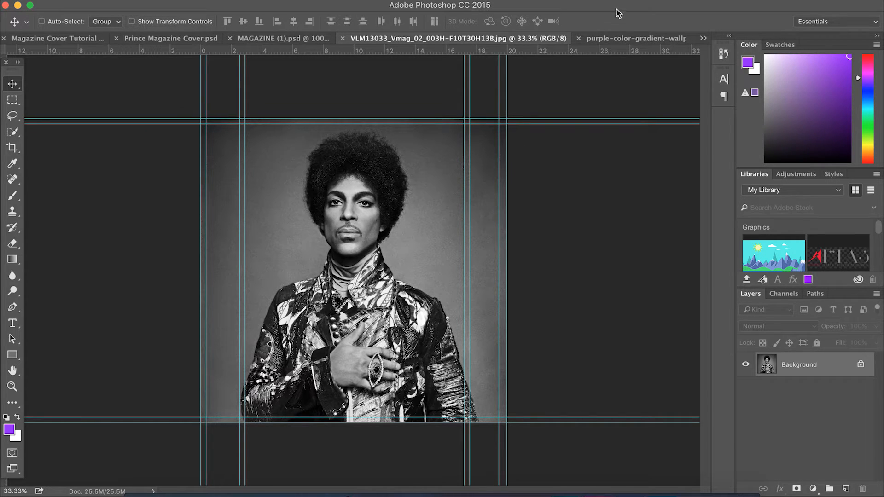
click(607, 40)
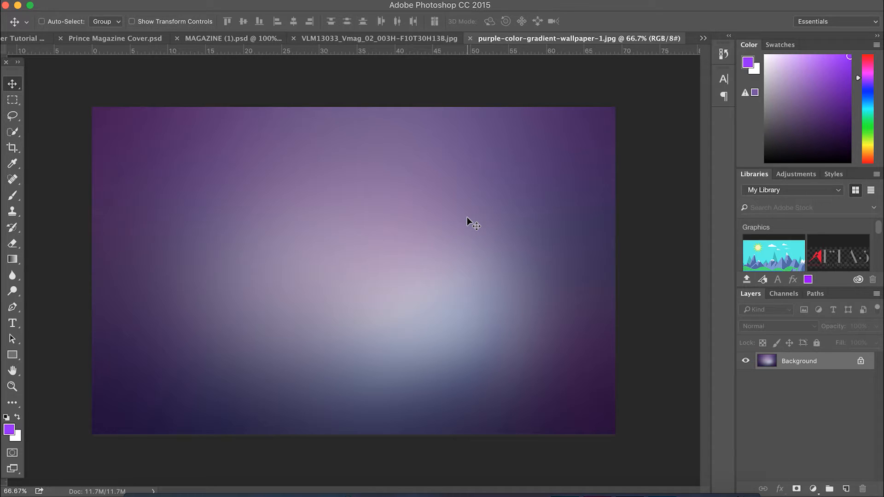
- Clear all guides from the black-and-white portrait photo VLM13033_Vmag_02_003H-F10T30H13B.jpg
click(381, 39)
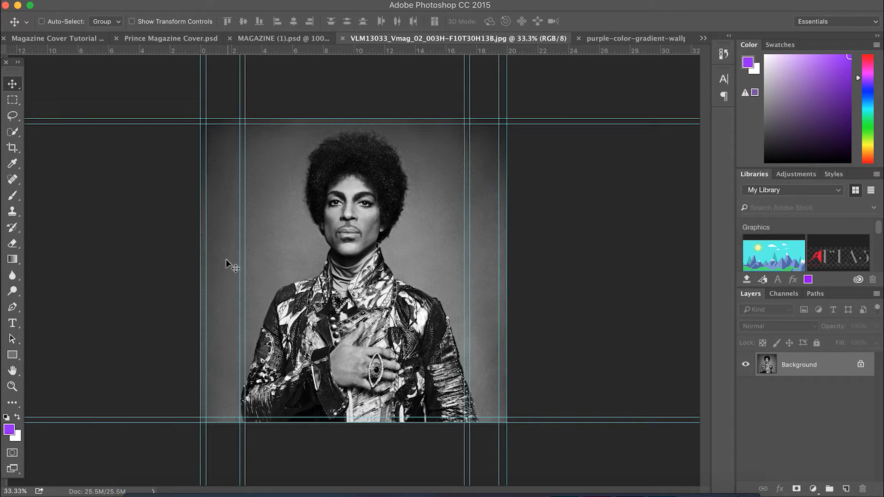
click(351, 1)
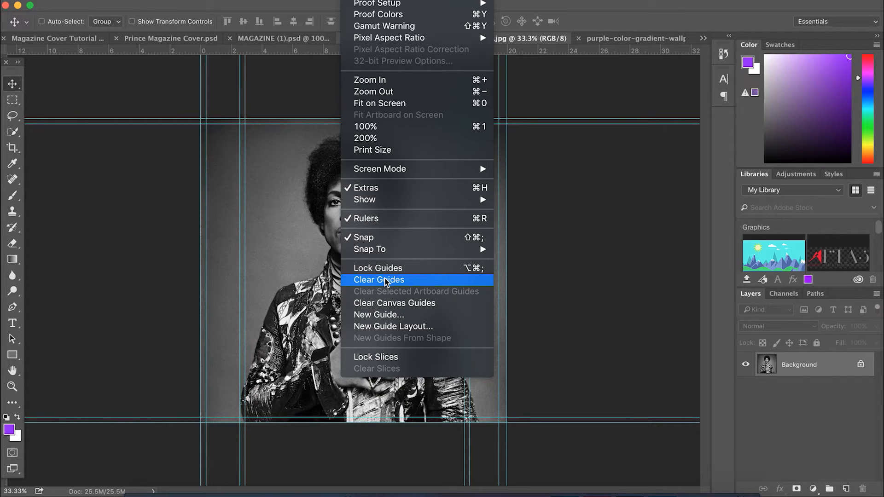
click(386, 280)
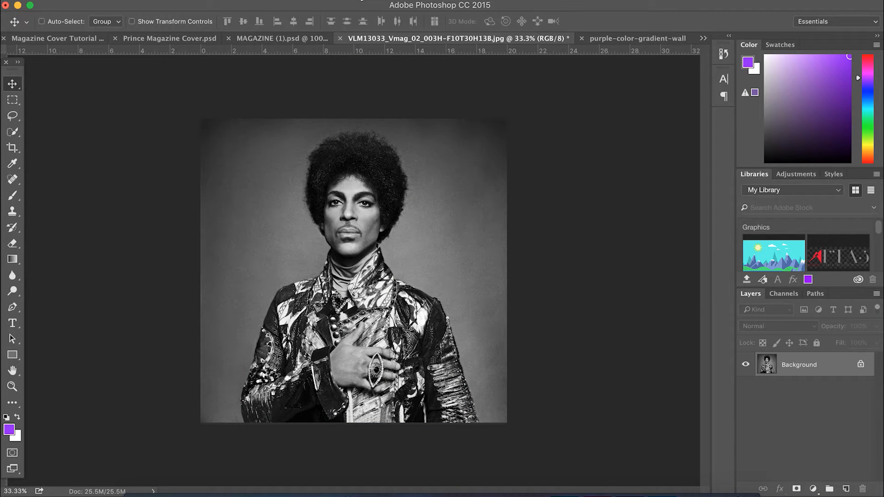
click(362, 1)
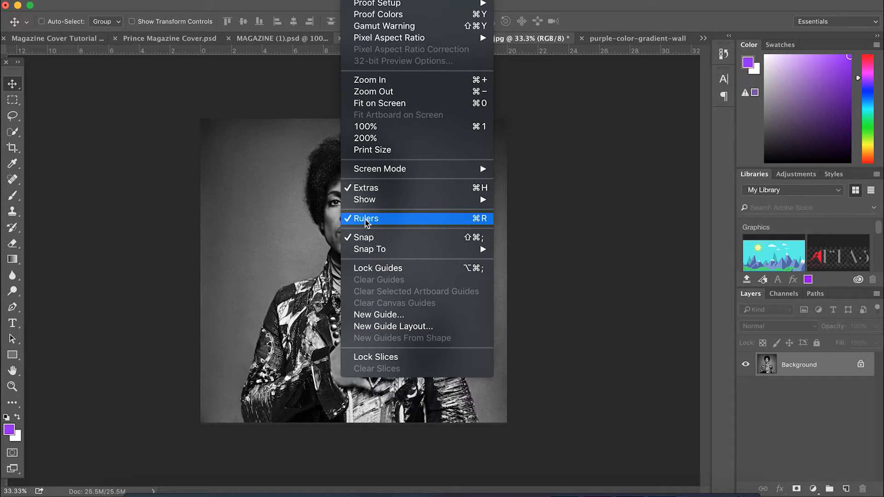
click(171, 249)
mouse_move(211, 52)
mouse_down()
mouse_move(217, 178)
mouse_move(221, 52)
mouse_up()
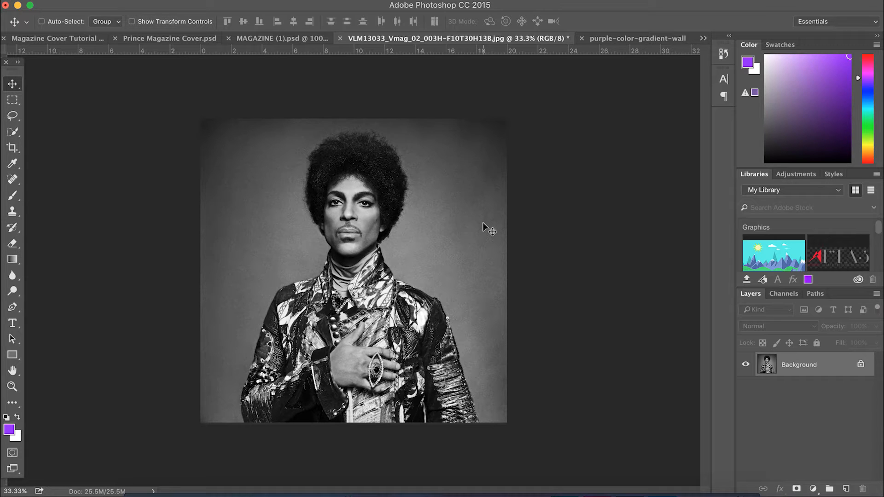
- Select the jacket's sleeve, shoulder and lapel on the image's left side with the Quick Selection tool
key(super+plus)
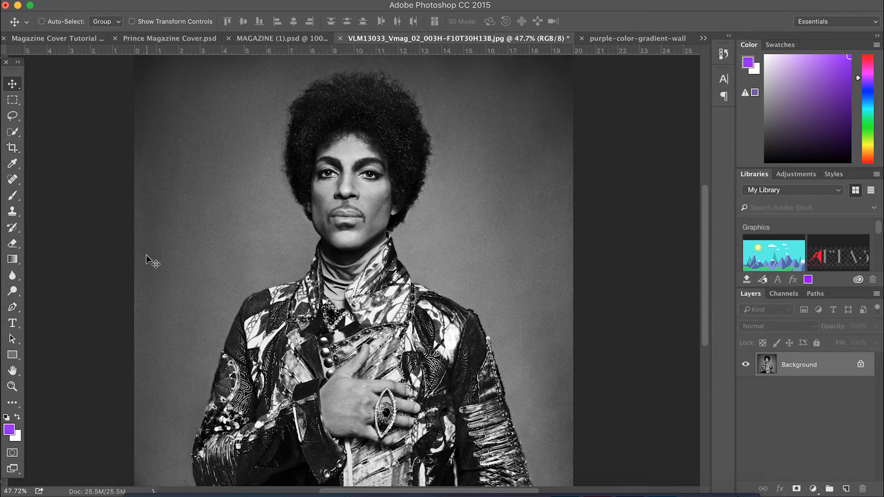
scroll(437, 313, down, 5)
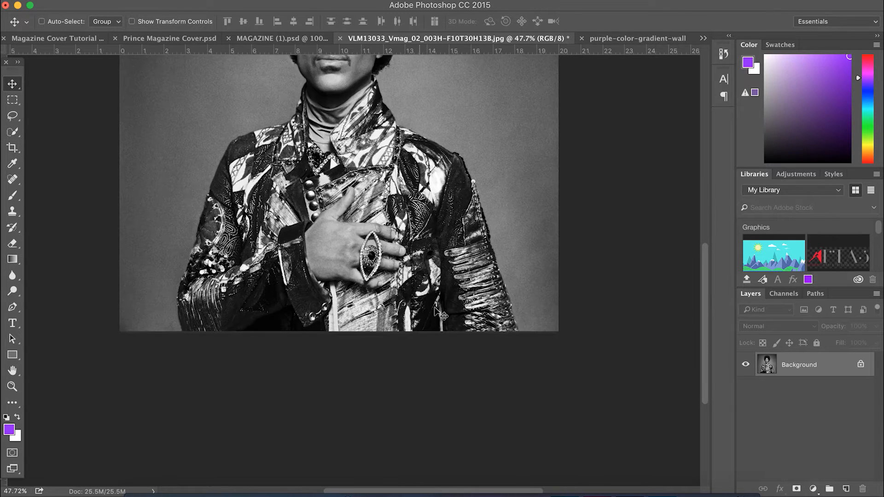
scroll(437, 313, up, 5)
scroll(438, 314, up, 2)
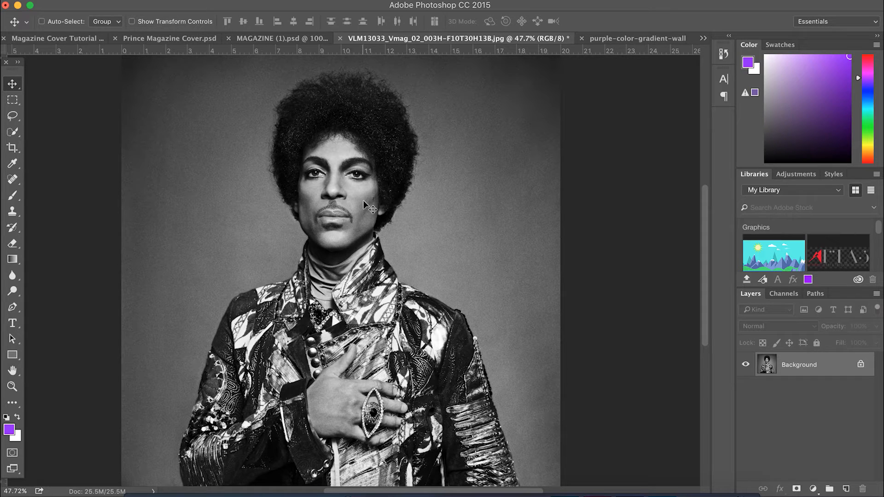
click(13, 134)
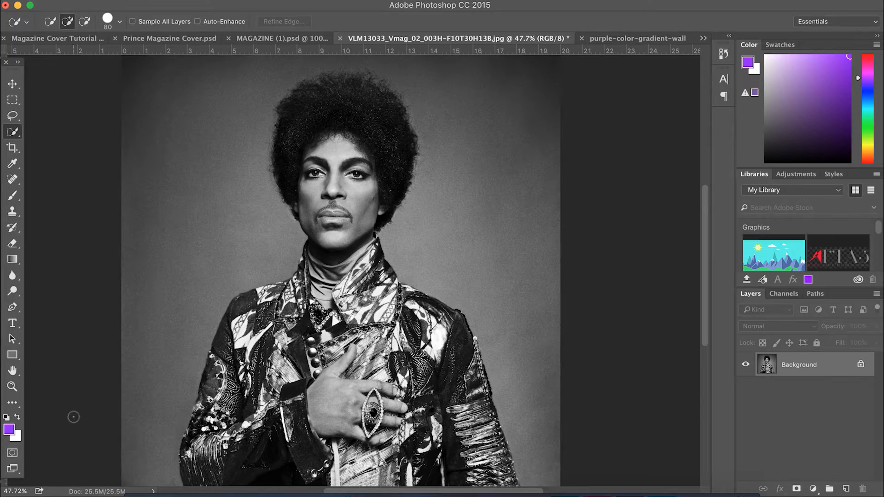
scroll(81, 414, down, 8)
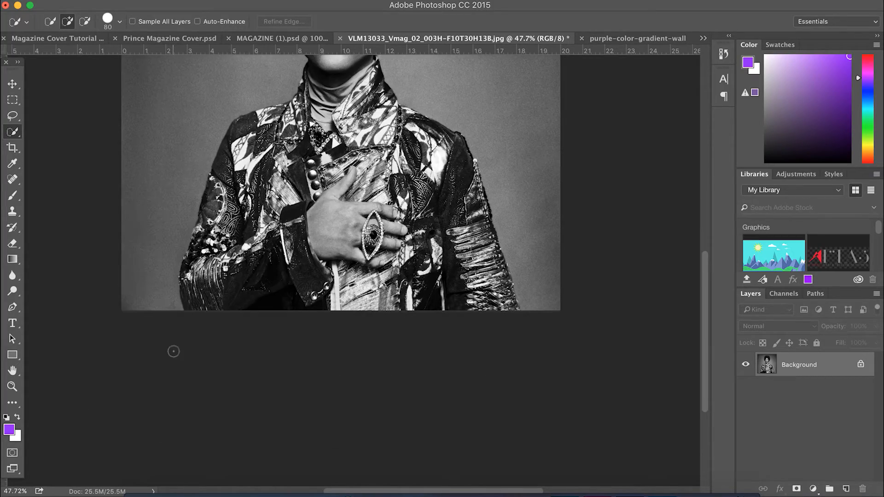
scroll(173, 351, up, 1)
scroll(173, 352, up, 5)
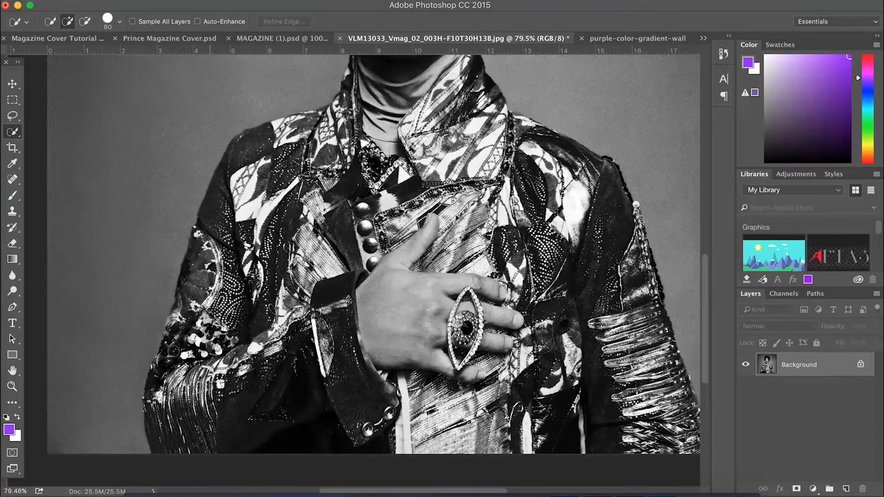
mouse_move(175, 441)
mouse_down()
mouse_move(160, 392)
mouse_move(198, 290)
mouse_move(210, 219)
mouse_move(242, 154)
mouse_move(329, 122)
mouse_move(313, 121)
mouse_up()
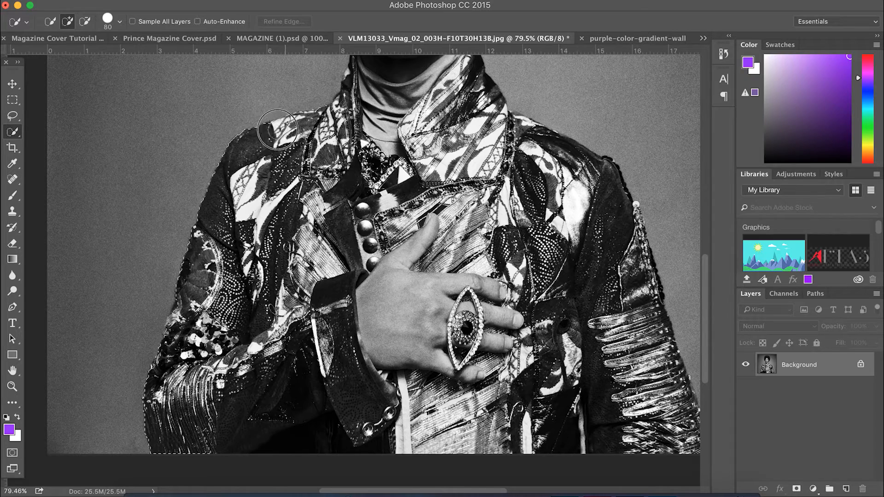
mouse_move(188, 282)
mouse_down()
mouse_move(194, 277)
mouse_move(169, 357)
mouse_up()
drag(157, 409, 219, 389)
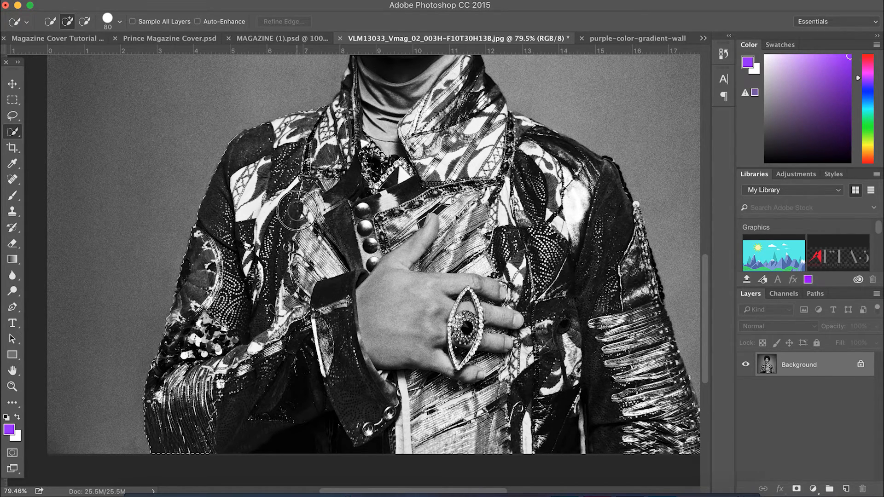
mouse_move(363, 99)
mouse_down()
mouse_move(334, 112)
mouse_move(329, 126)
mouse_up()
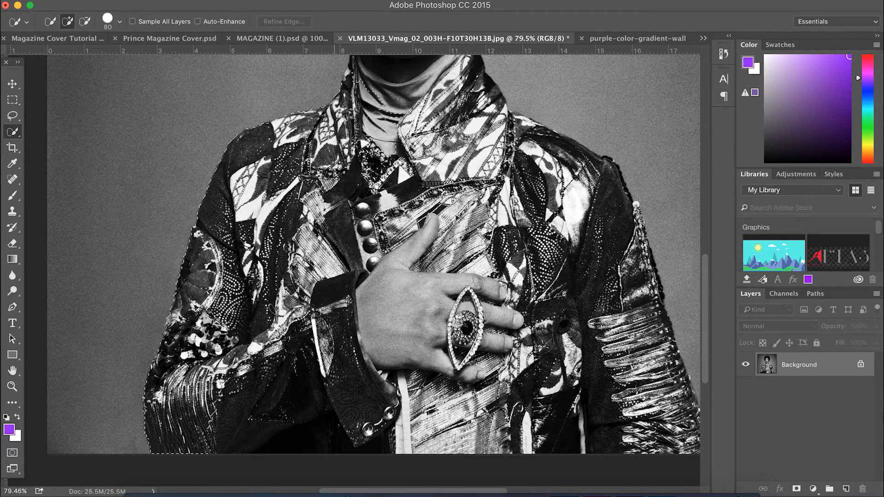
- Extend the quick selection over the collar, neck, face and the whole afro hairstyle
scroll(377, 122, up, 10)
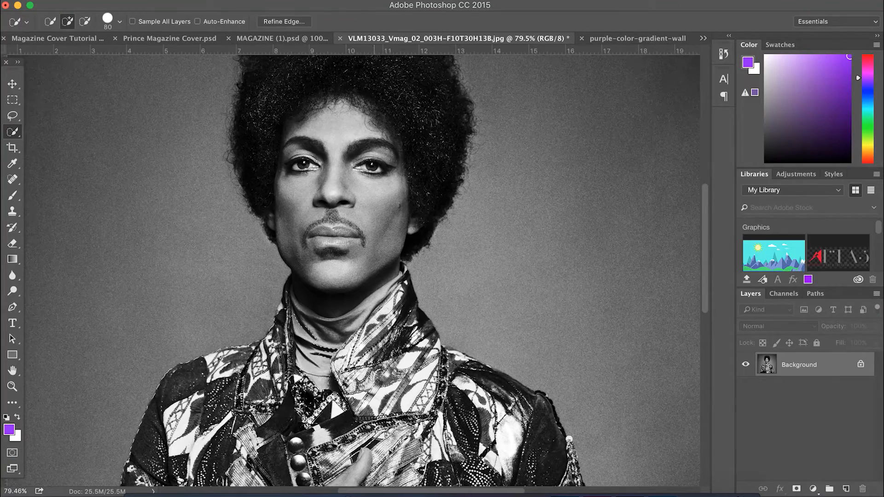
click(289, 320)
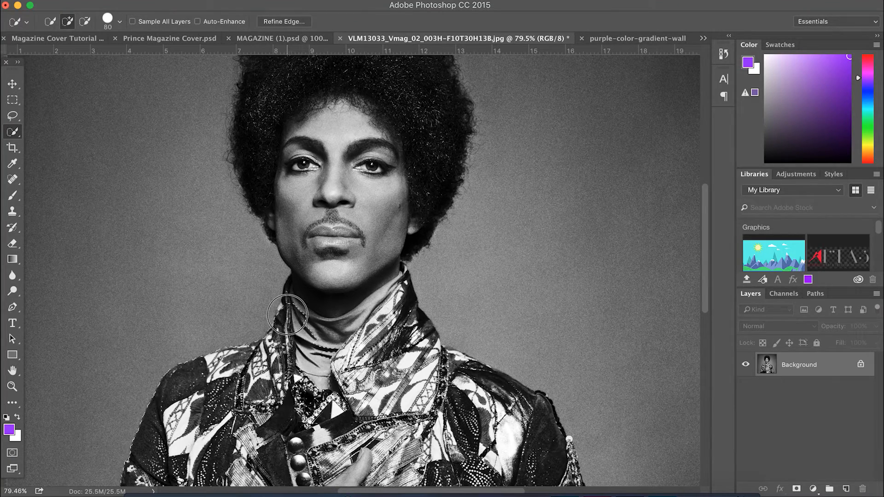
mouse_move(281, 309)
mouse_down()
mouse_move(306, 267)
mouse_move(302, 245)
mouse_move(263, 197)
mouse_move(252, 146)
mouse_up()
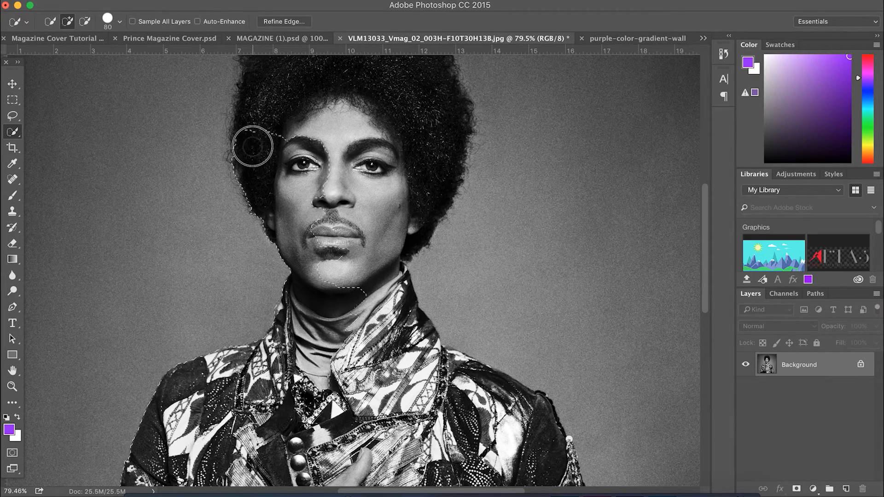
scroll(253, 146, up, 5)
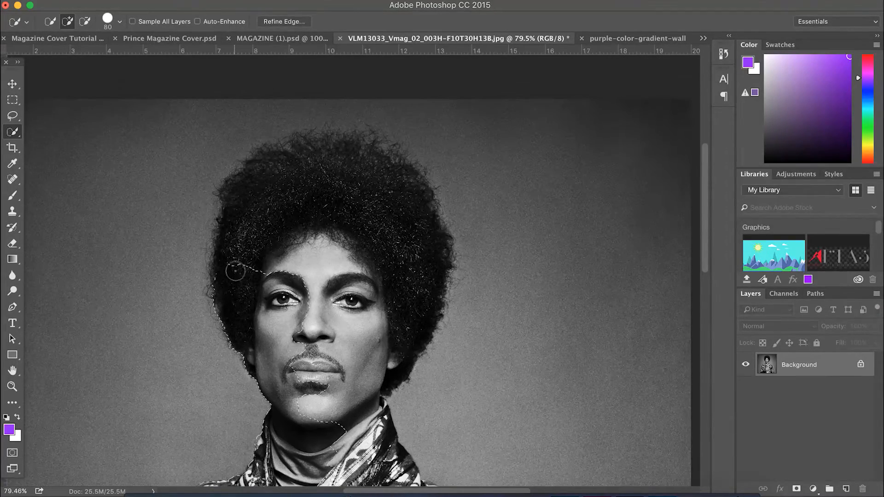
click(225, 273)
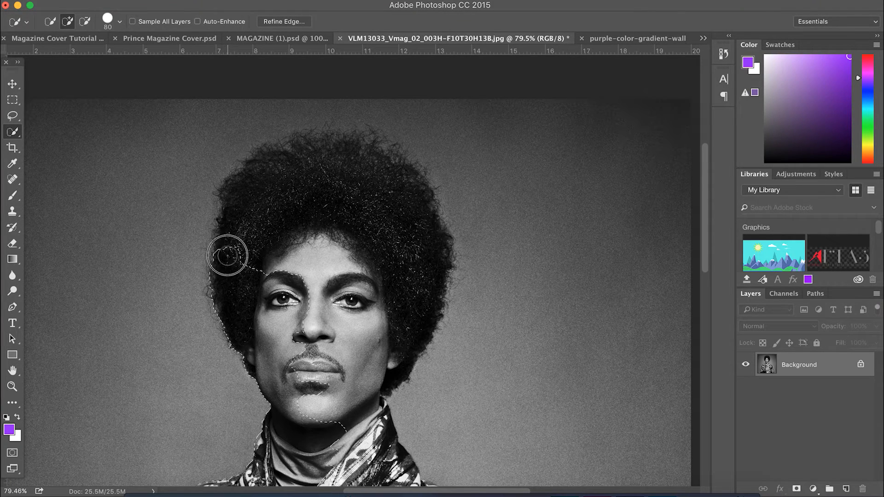
mouse_move(230, 218)
mouse_down()
mouse_move(231, 190)
mouse_move(277, 154)
mouse_move(335, 148)
mouse_move(322, 145)
mouse_move(295, 152)
mouse_move(372, 151)
mouse_move(415, 178)
mouse_move(438, 239)
mouse_move(386, 211)
mouse_up()
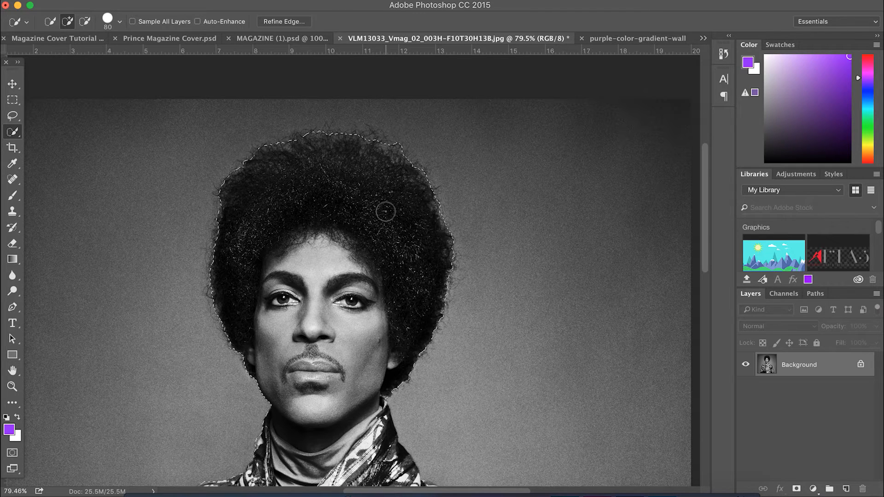
- Extend the selection into the background beside the hair and subtract the excess area back to the hair outline
click(391, 180)
drag(391, 180, 479, 146)
key(alt)
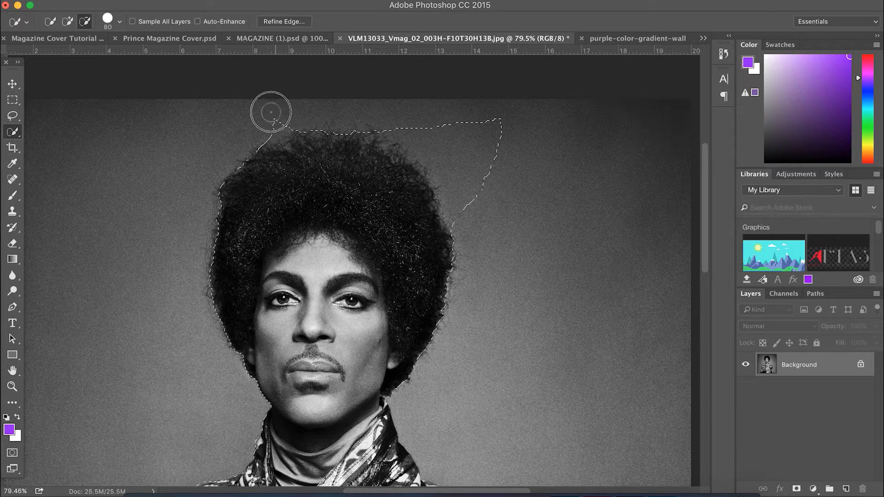
mouse_move(358, 109)
mouse_down()
mouse_move(375, 102)
mouse_move(449, 152)
mouse_move(461, 174)
mouse_up()
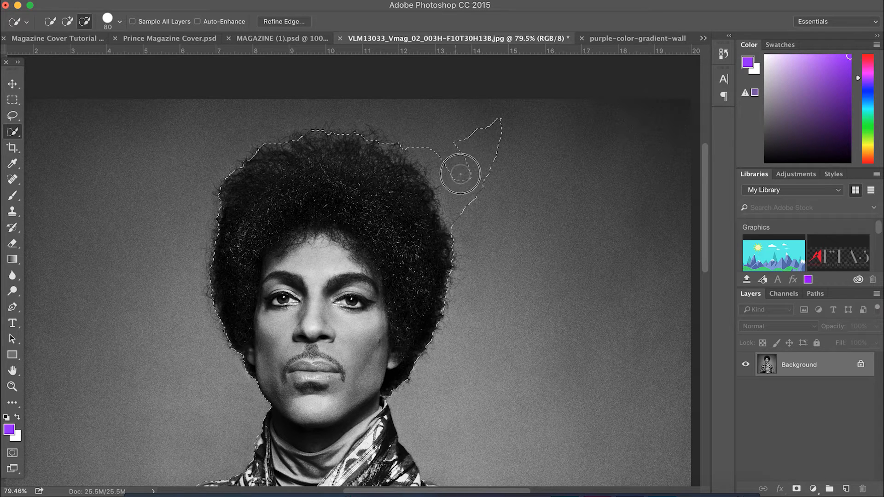
mouse_move(468, 206)
mouse_down()
mouse_move(469, 138)
mouse_move(461, 135)
mouse_move(493, 177)
mouse_move(492, 130)
mouse_move(475, 210)
mouse_up()
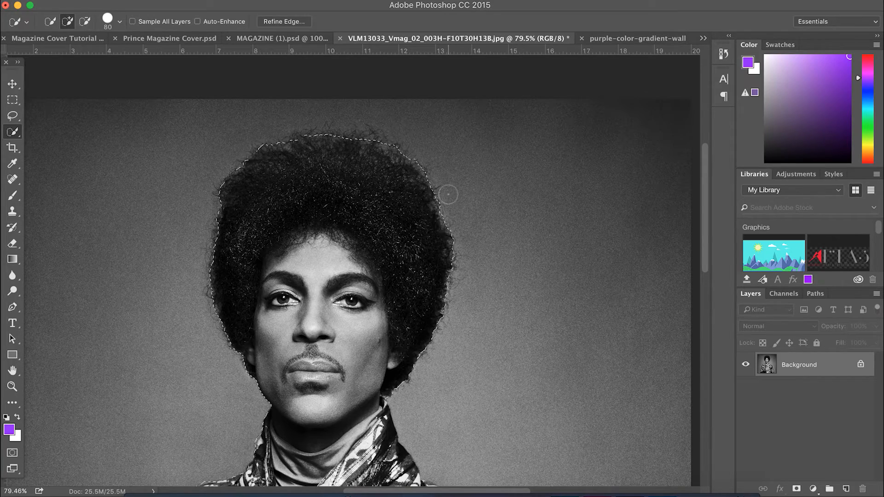
- Add the hand, the jacket front and the sleeve on the image's right side to the quick selection
scroll(385, 307, down, 15)
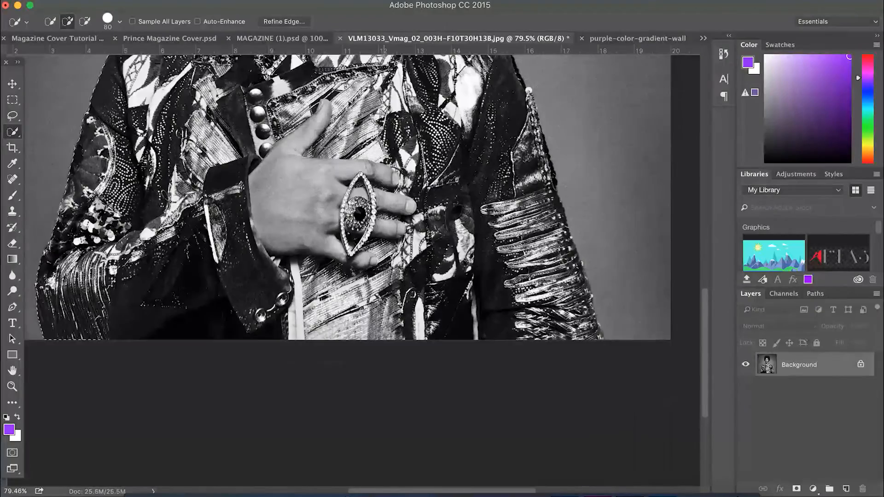
scroll(385, 306, up, 6)
scroll(351, 252, up, 3)
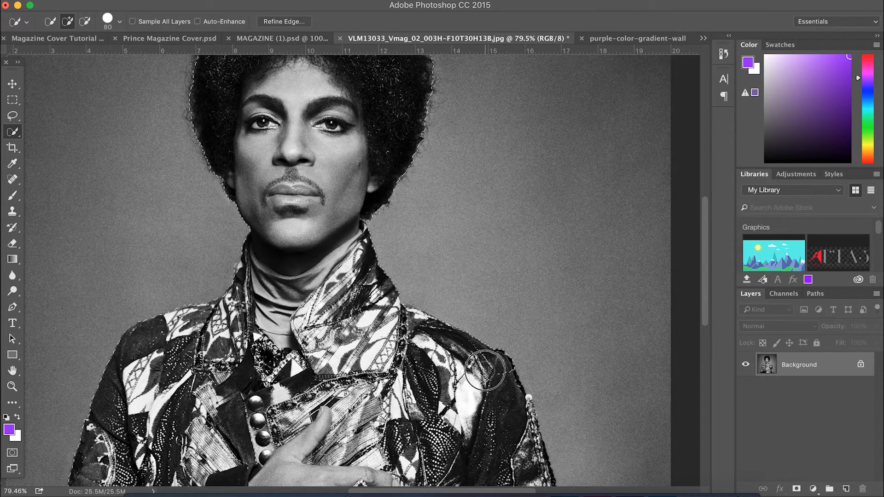
scroll(503, 399, down, 10)
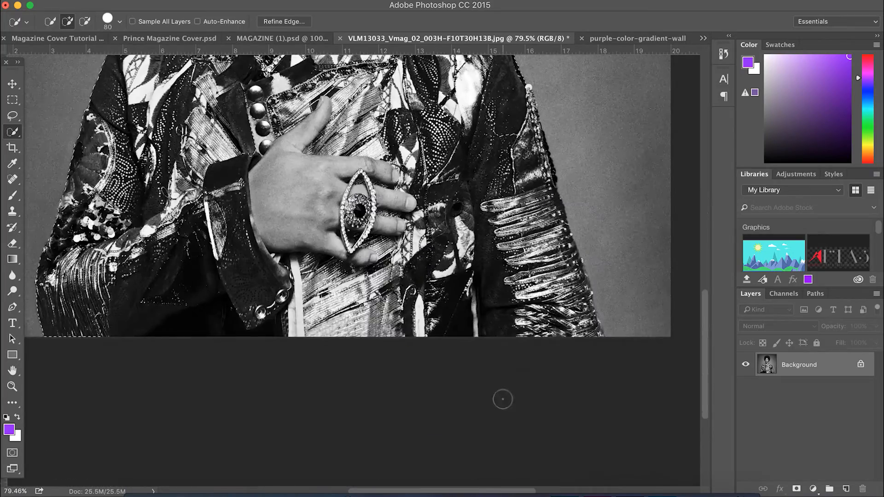
scroll(460, 288, up, 8)
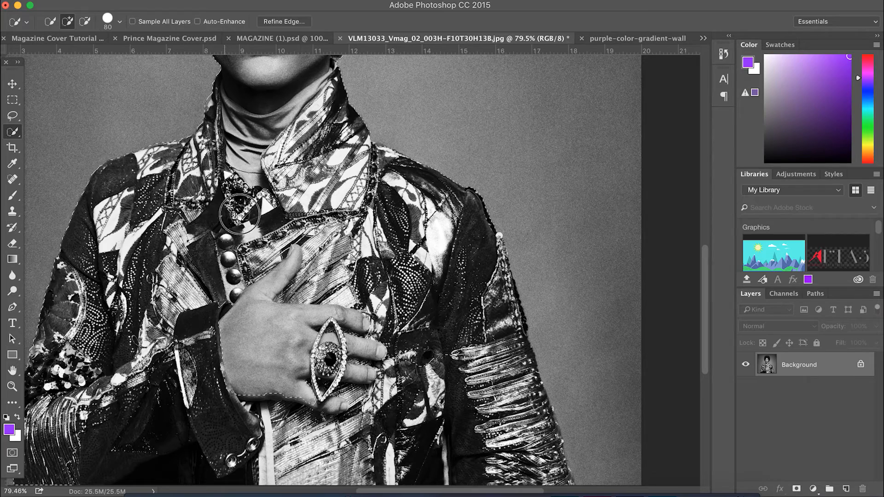
mouse_move(235, 284)
mouse_down()
mouse_move(216, 336)
mouse_move(233, 400)
mouse_move(276, 386)
mouse_move(360, 402)
mouse_up()
click(409, 361)
mouse_move(440, 397)
mouse_down()
mouse_move(470, 430)
mouse_move(475, 354)
mouse_move(485, 365)
mouse_move(476, 293)
mouse_move(490, 270)
mouse_move(501, 312)
mouse_move(484, 247)
mouse_move(484, 385)
mouse_up()
scroll(513, 448, down, 10)
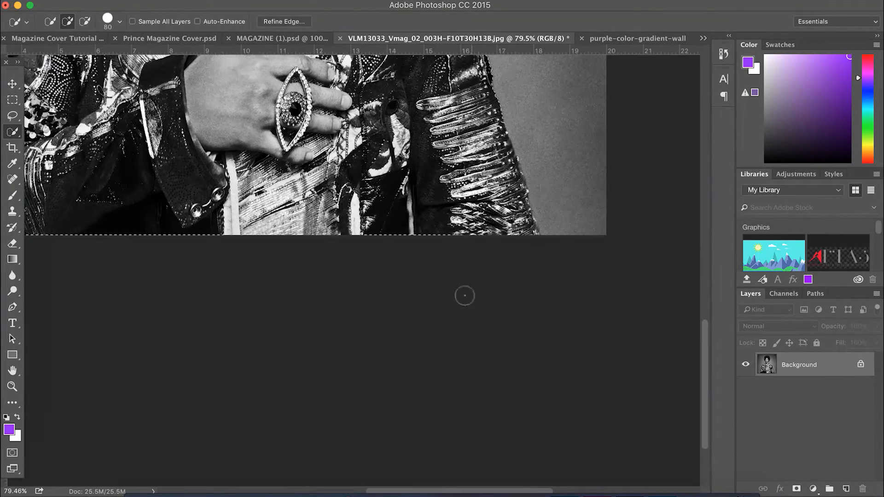
scroll(468, 197, up, 3)
scroll(451, 159, up, 2)
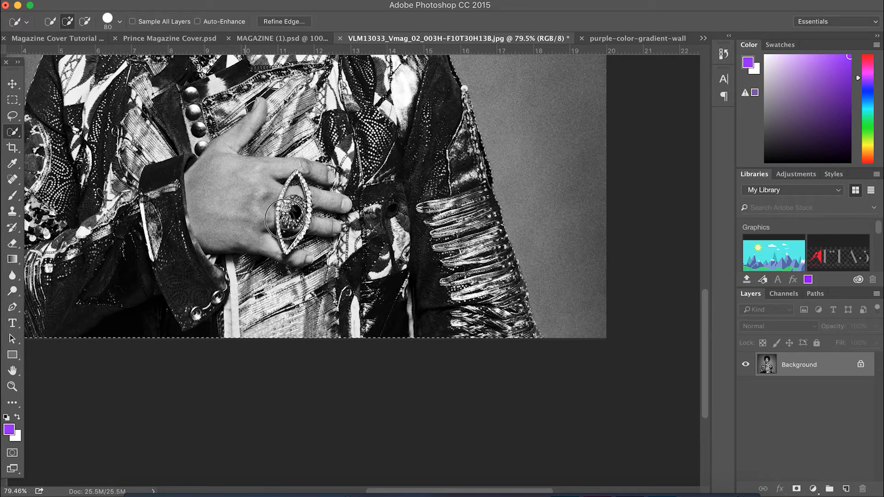
- Examine the selection outline along both sleeves, the jacket, collar, face and hair, and around the whole figure
scroll(362, 186, left, 10)
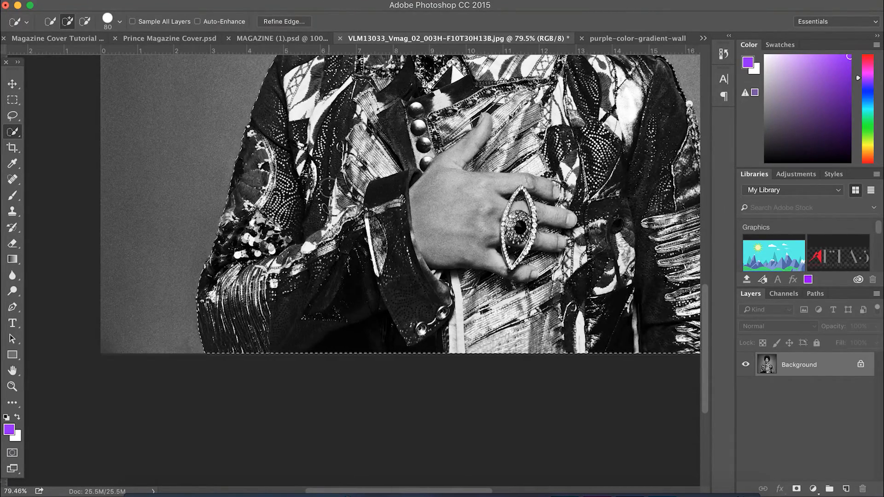
scroll(329, 189, up, 5)
scroll(329, 189, right, 4)
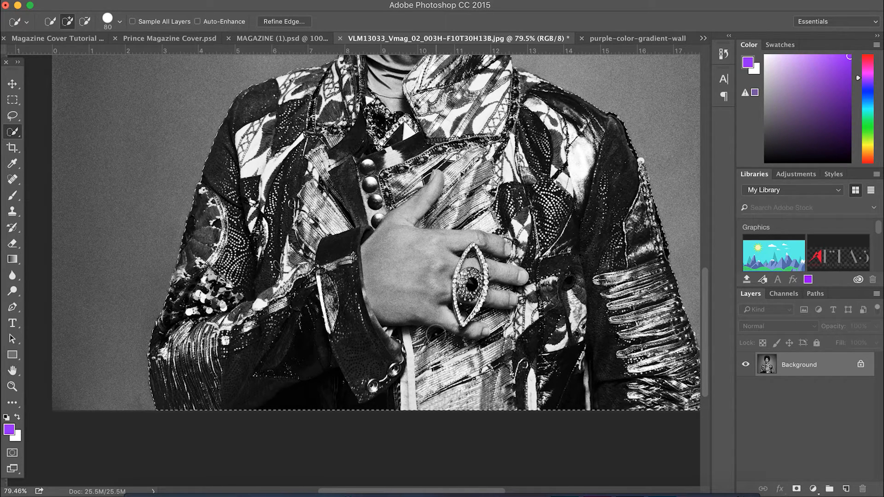
scroll(435, 327, up, 3)
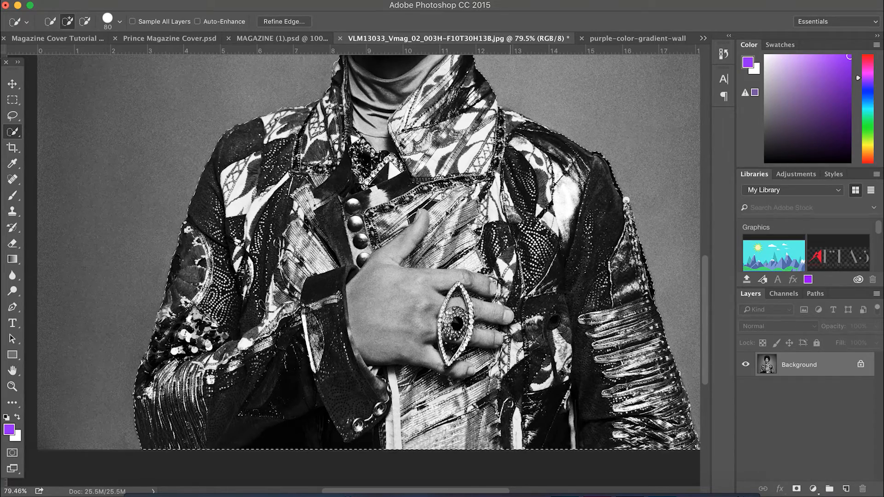
scroll(369, 271, up, 3)
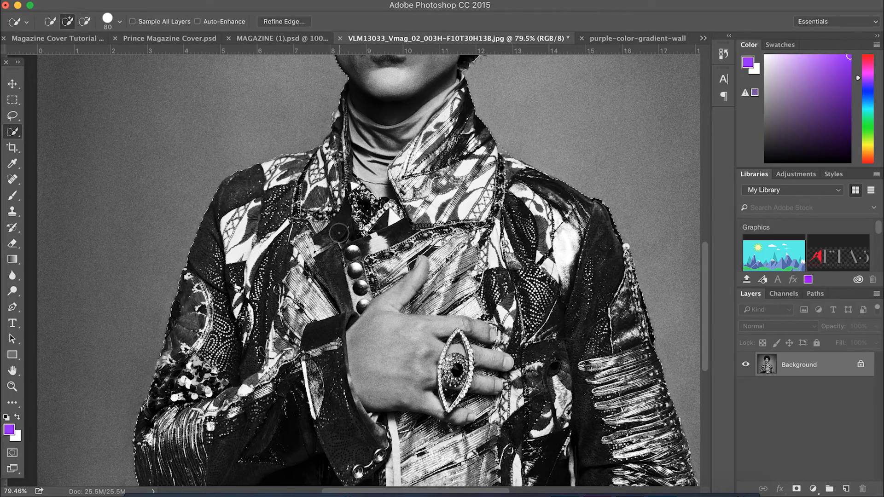
scroll(338, 233, up, 10)
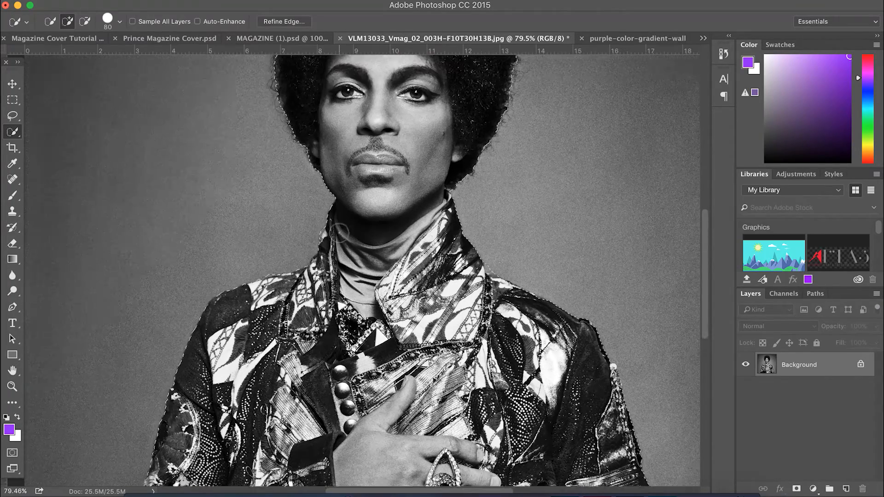
scroll(338, 233, up, 15)
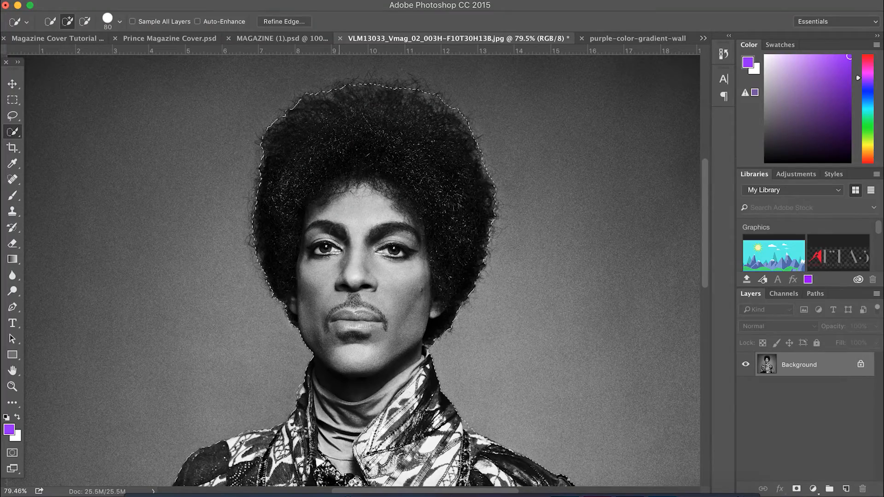
scroll(326, 249, down, 3)
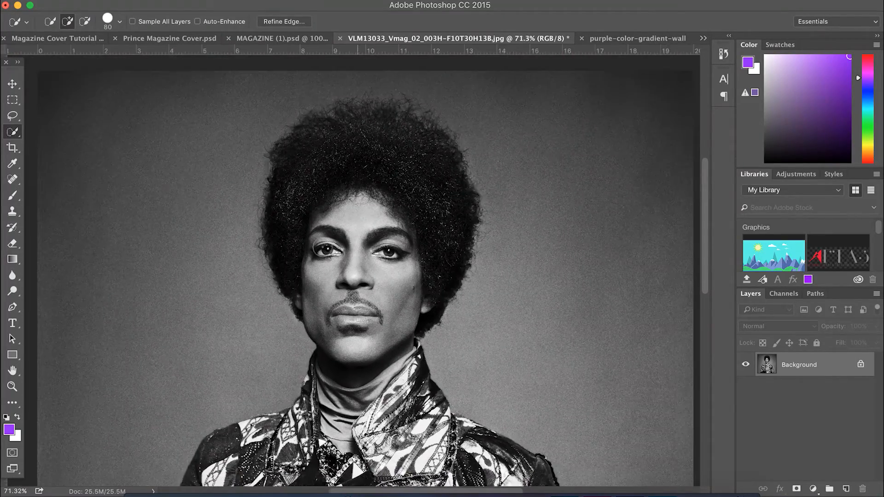
scroll(325, 249, down, 5)
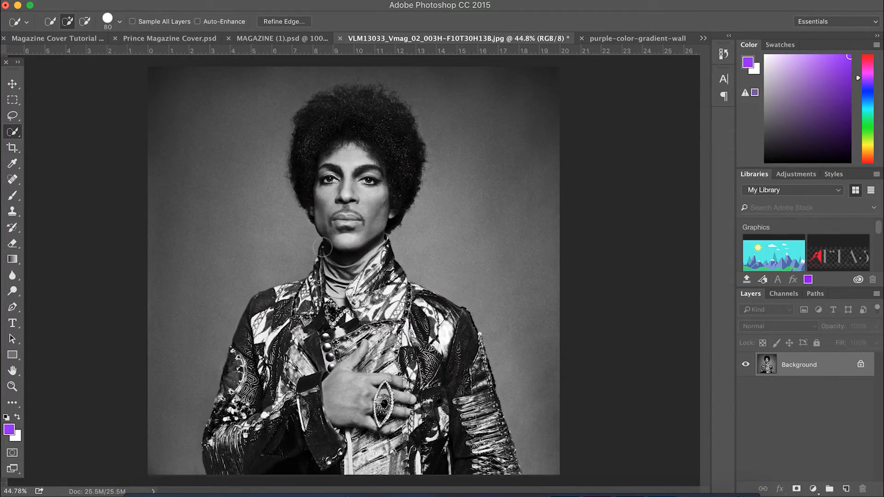
scroll(323, 248, down, 1)
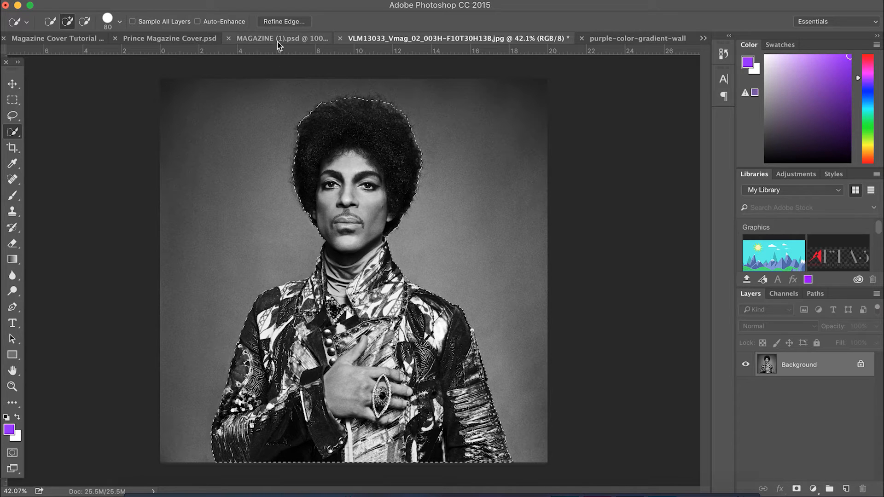
- Open Refine Edge for the figure's selection and preview the cutout in the Overlay and On Black views
click(277, 23)
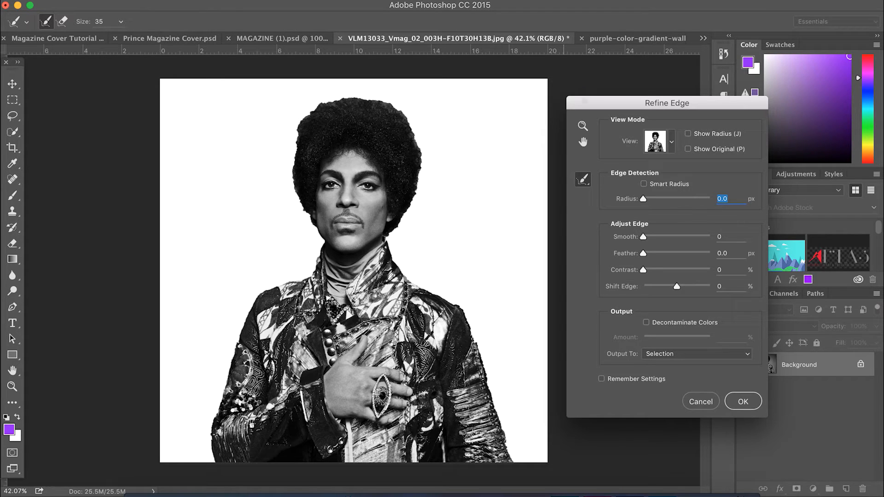
click(671, 144)
click(639, 196)
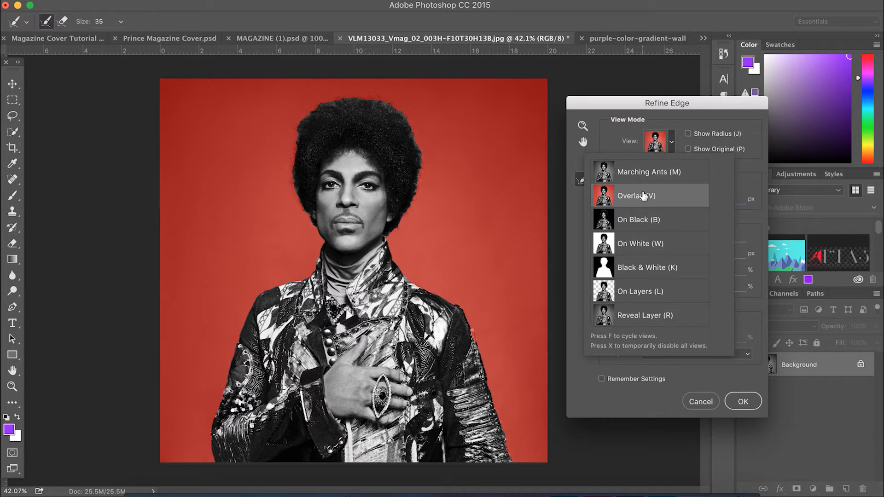
click(672, 145)
click(672, 146)
click(638, 220)
click(673, 143)
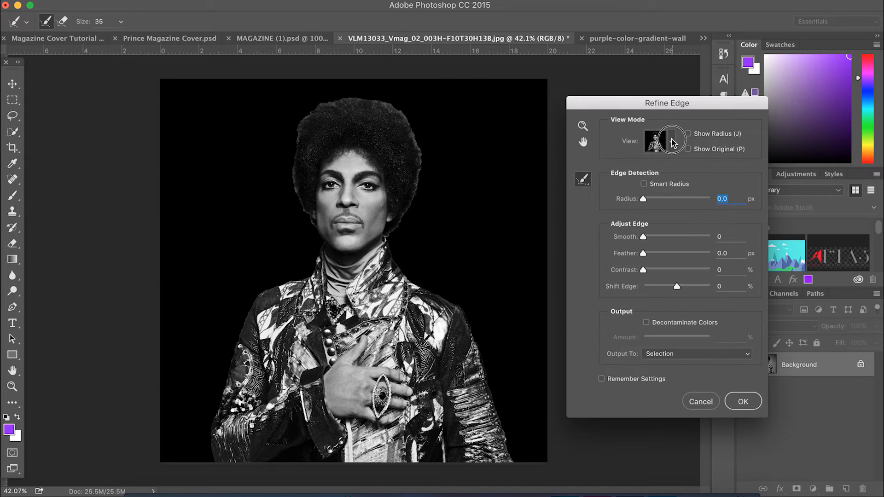
- Preview the cutout in the Black & White, On Layers and Reveal Layer views, and return to On White
click(670, 142)
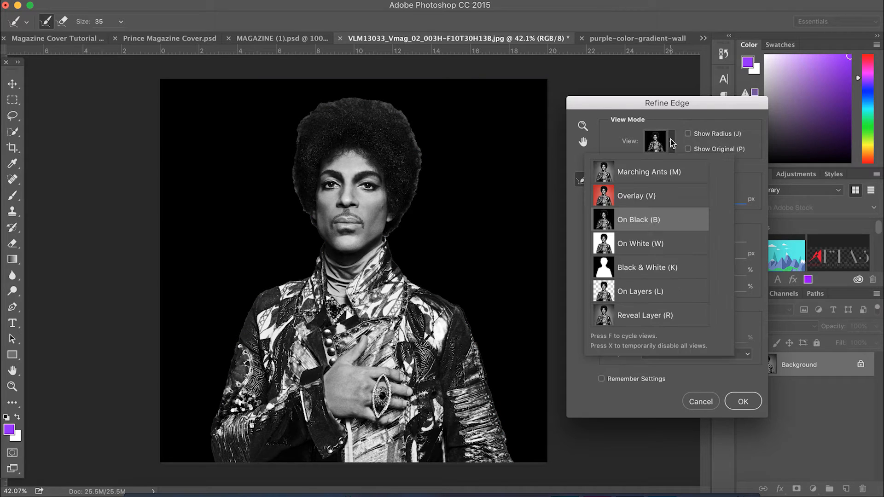
click(638, 268)
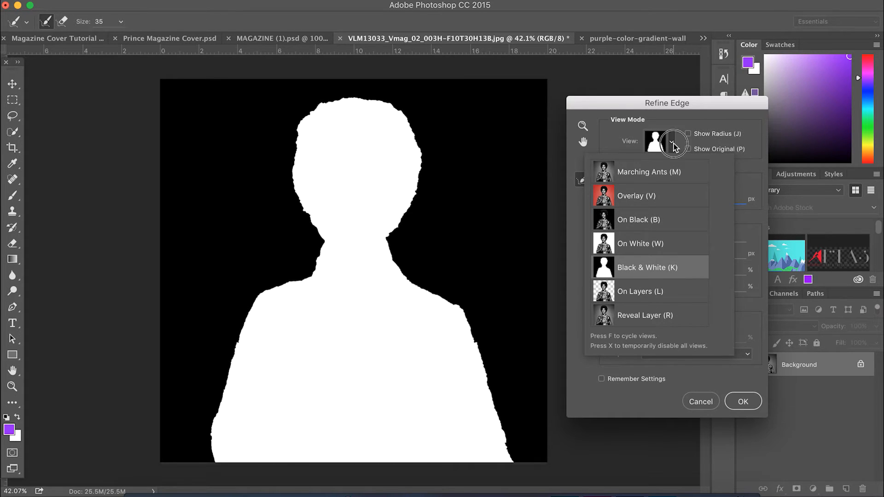
click(636, 295)
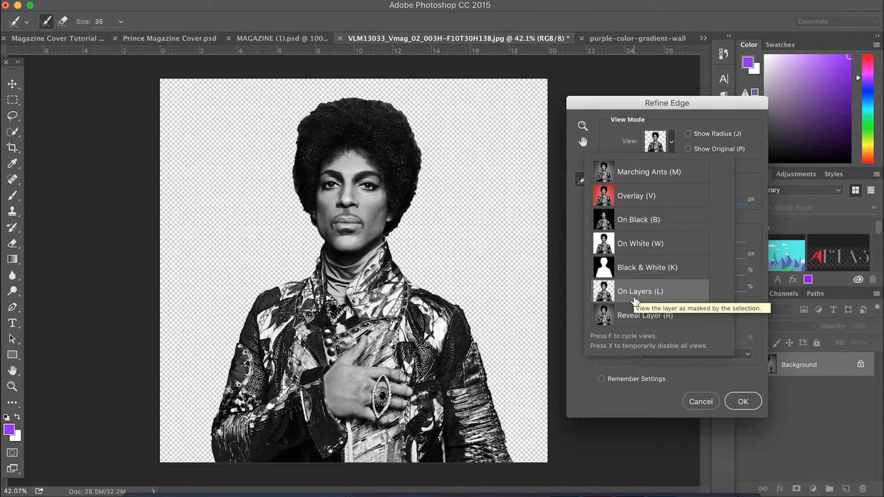
click(632, 316)
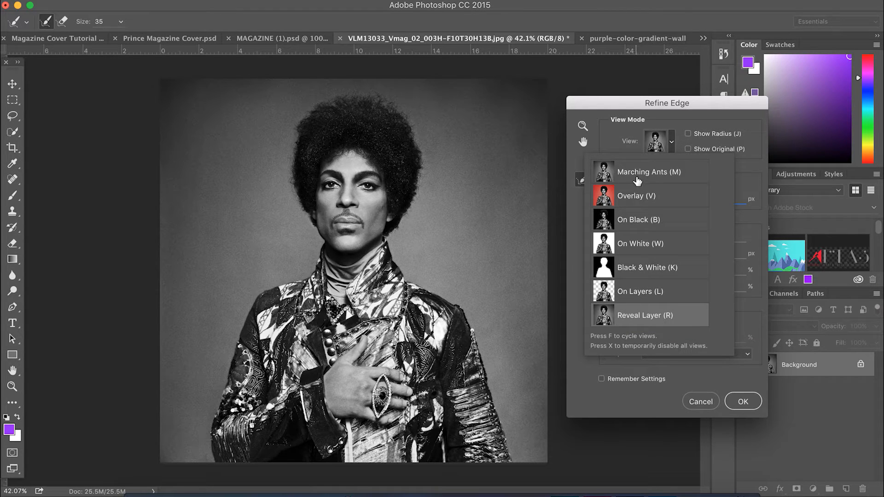
click(628, 239)
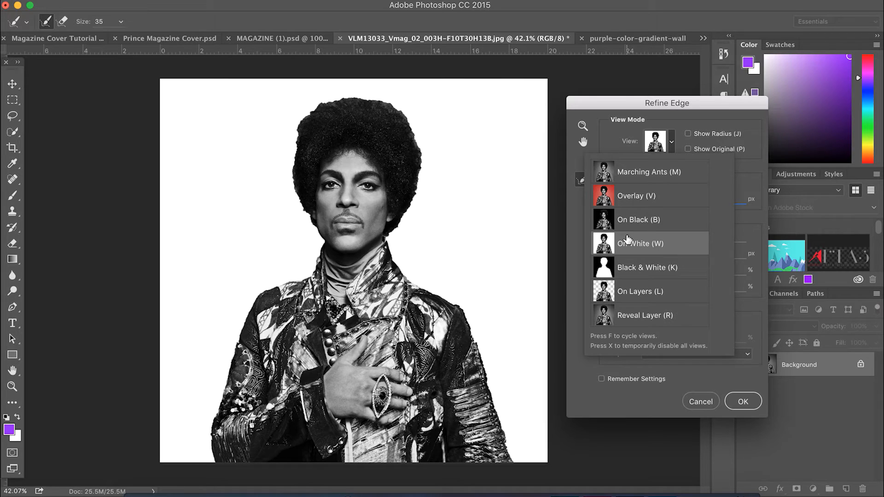
click(745, 215)
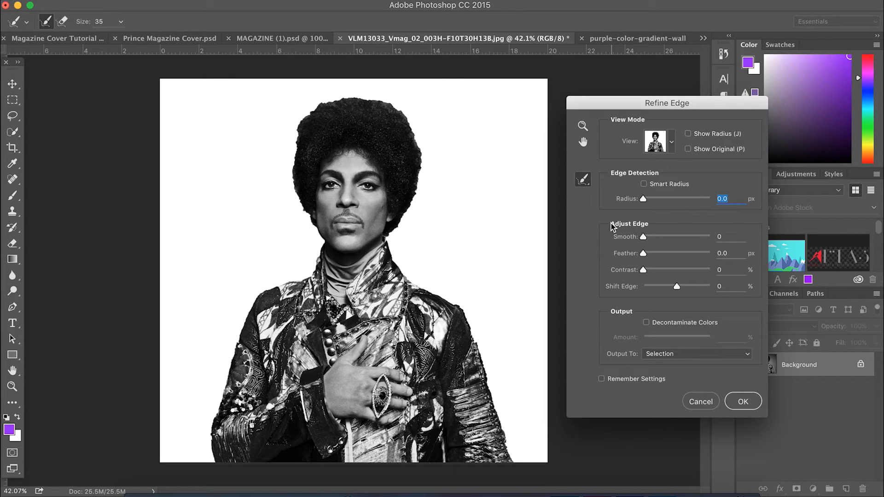
- Try Smart Radius with radii of 80.7 px and 20.8 px, turn it off and set the radius to 10.9 px
click(644, 185)
click(642, 202)
drag(643, 199, 684, 202)
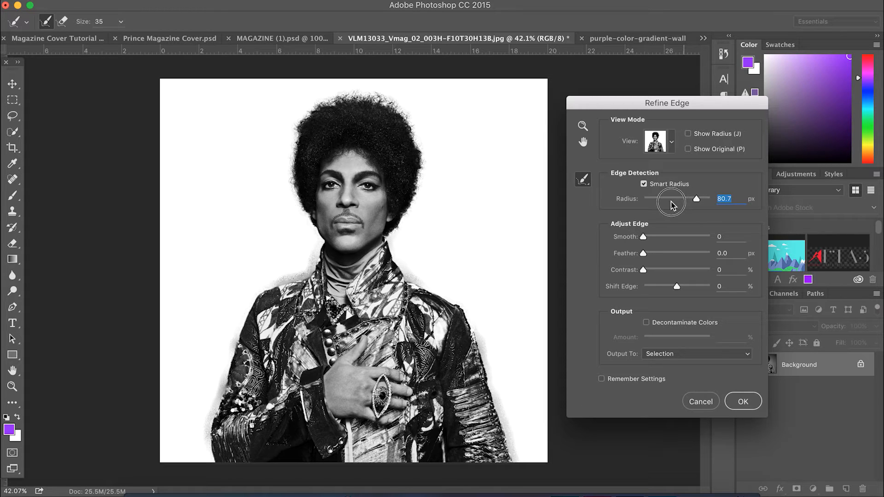
mouse_move(674, 202)
mouse_down()
mouse_move(666, 200)
mouse_move(676, 203)
mouse_up()
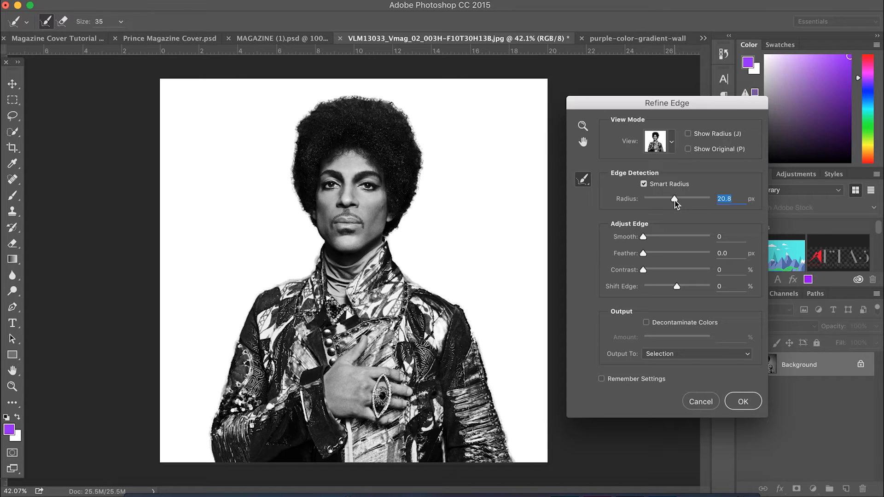
mouse_move(675, 203)
mouse_down()
mouse_move(655, 200)
mouse_move(663, 199)
mouse_up()
click(644, 185)
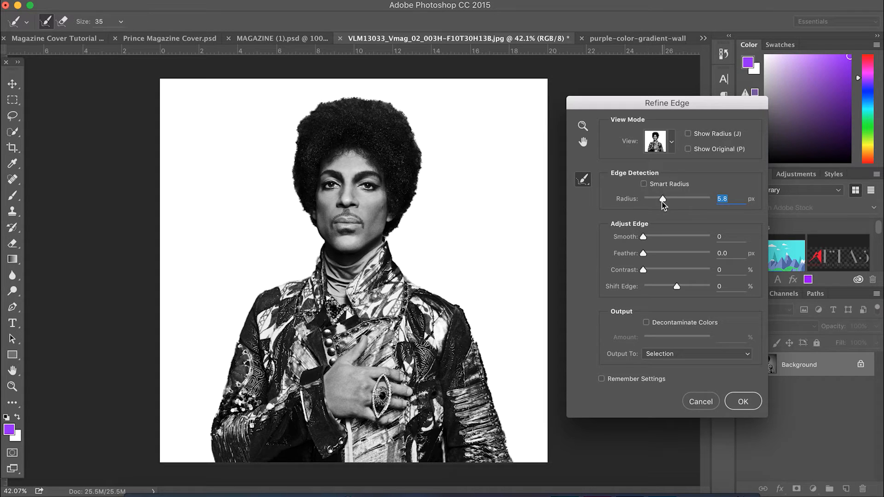
mouse_move(663, 200)
mouse_down()
mouse_move(688, 200)
mouse_move(670, 199)
mouse_up()
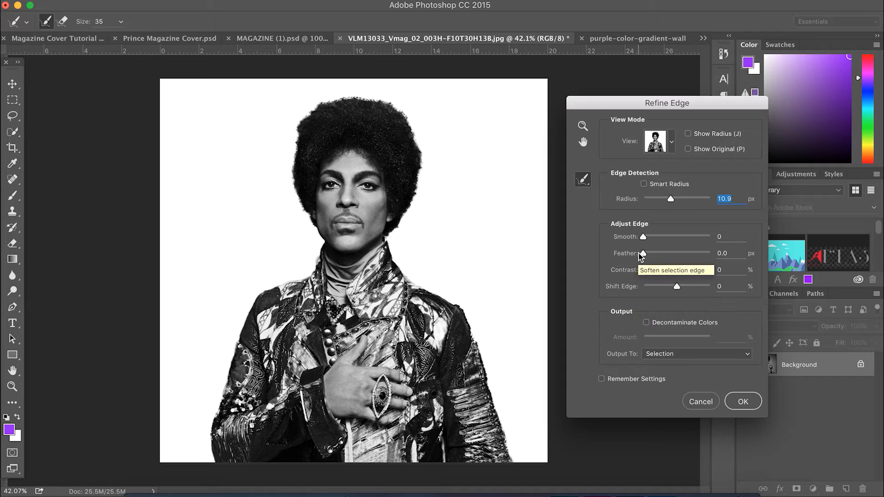
- Try a Smooth value of 82 and a Feather of 474.7 px on the selection edge, resetting both to 0
drag(643, 237, 698, 237)
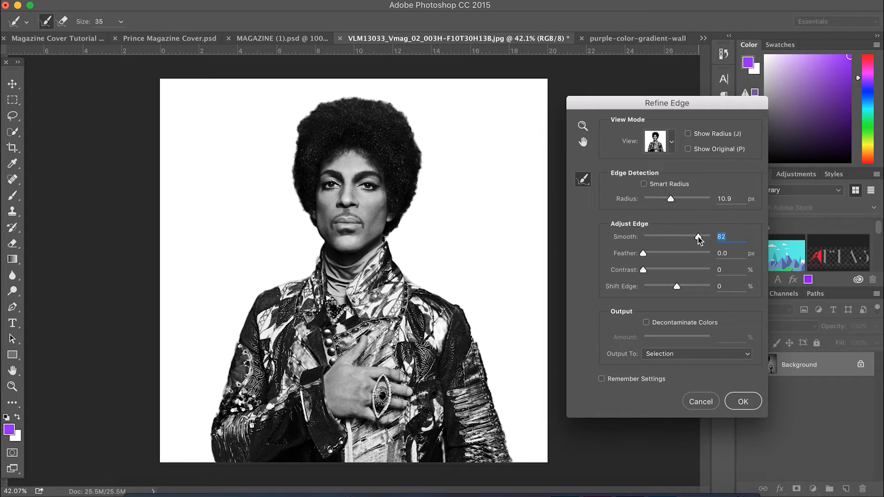
mouse_move(699, 238)
mouse_down()
mouse_move(642, 236)
mouse_move(703, 255)
mouse_up()
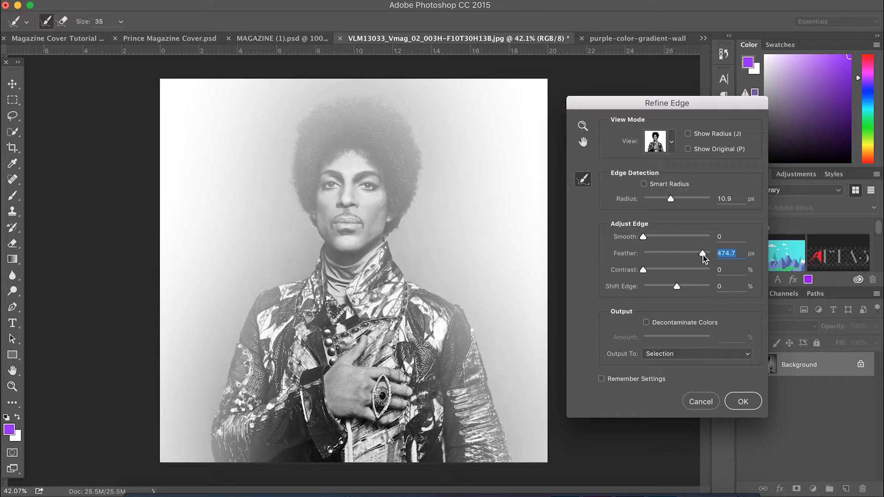
drag(703, 255, 673, 274)
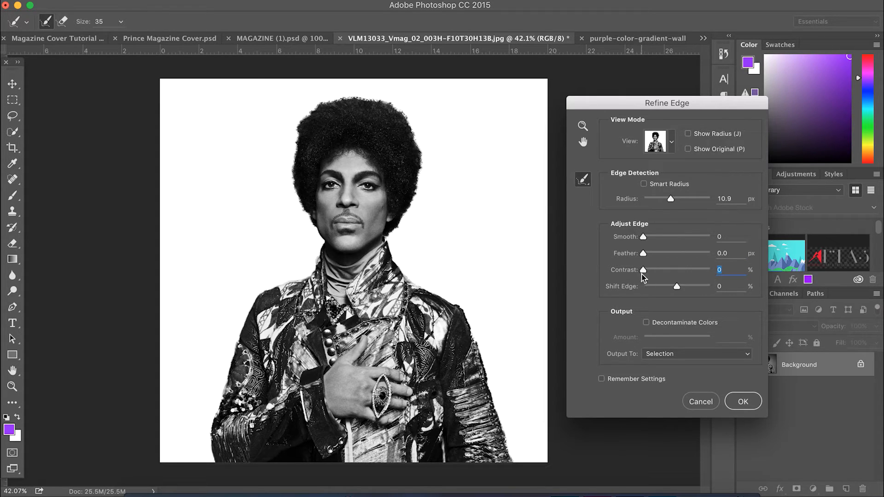
- Try Shift Edge at -96% and +100% on the cutout, and set it to -7%
drag(676, 285, 678, 285)
drag(678, 287, 644, 290)
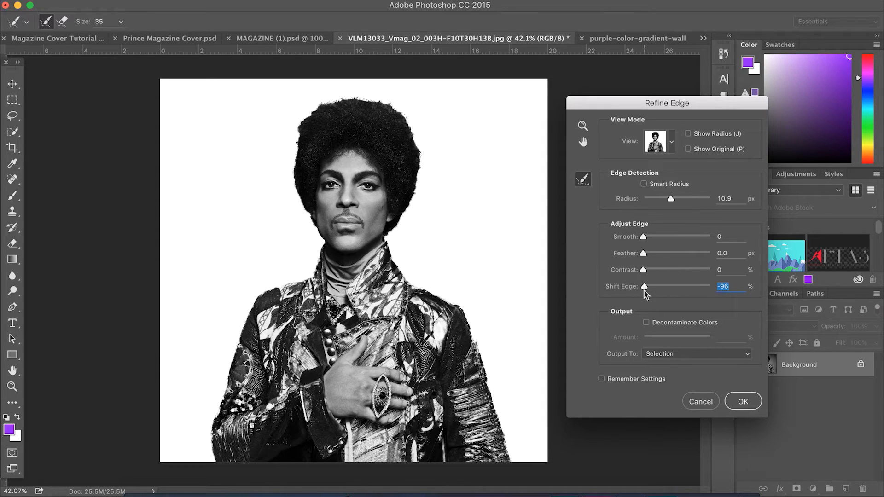
click(644, 288)
drag(645, 287, 755, 289)
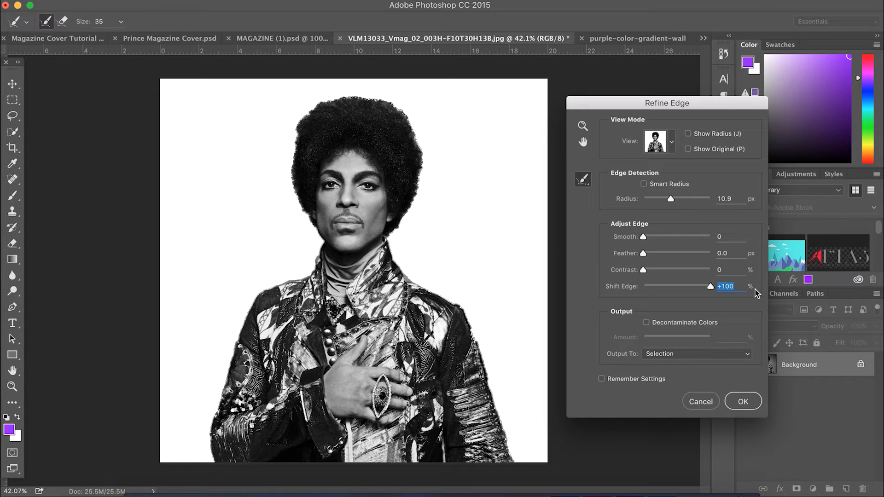
drag(710, 286, 674, 287)
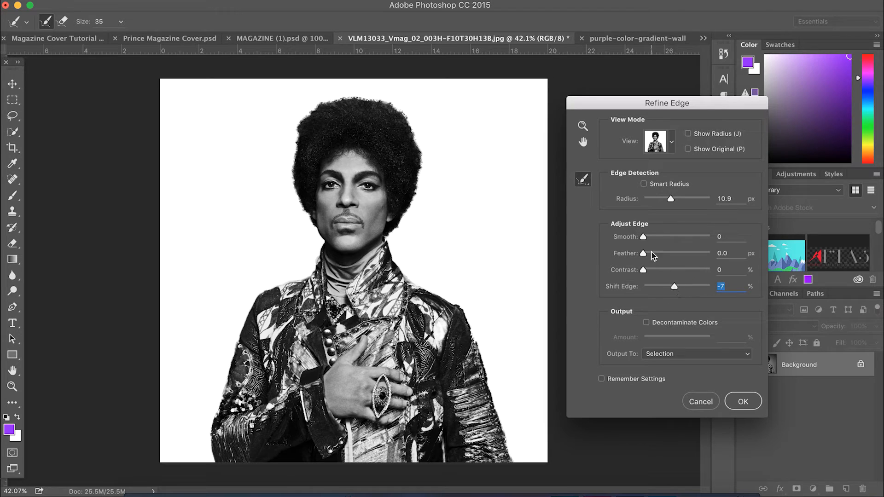
- Refine the cutout's edge with Smooth 8, Feather 0.5 px, Contrast 0%, Radius 32.5 px and Shift Edge -27%
drag(638, 236, 648, 238)
drag(643, 253, 653, 255)
mouse_move(645, 271)
mouse_down()
mouse_move(656, 271)
mouse_move(643, 272)
mouse_up()
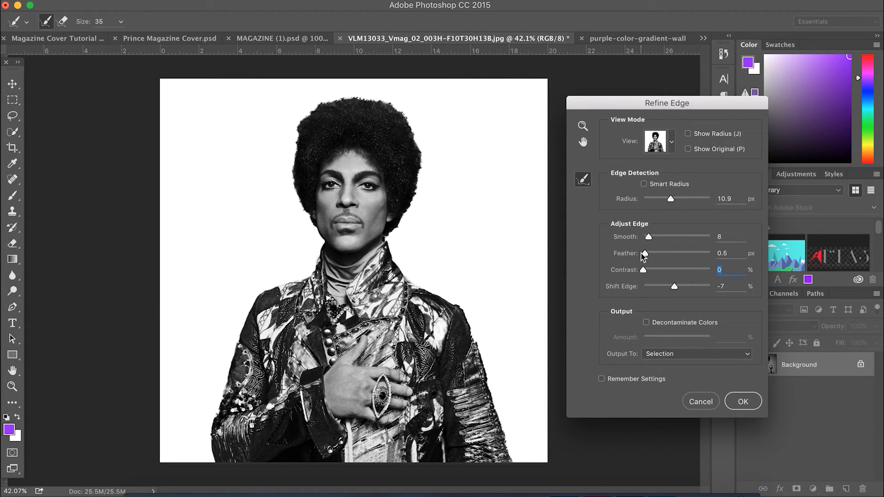
drag(670, 199, 679, 201)
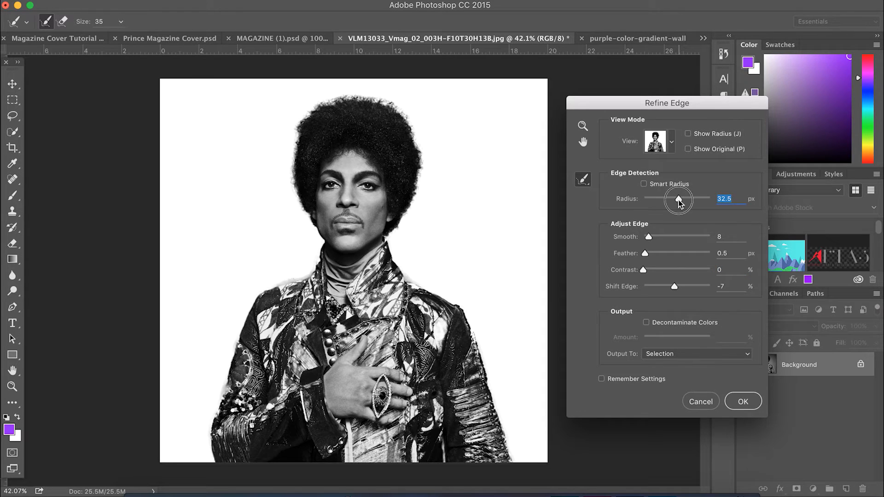
mouse_move(674, 287)
mouse_down()
mouse_move(655, 289)
mouse_move(668, 287)
mouse_up()
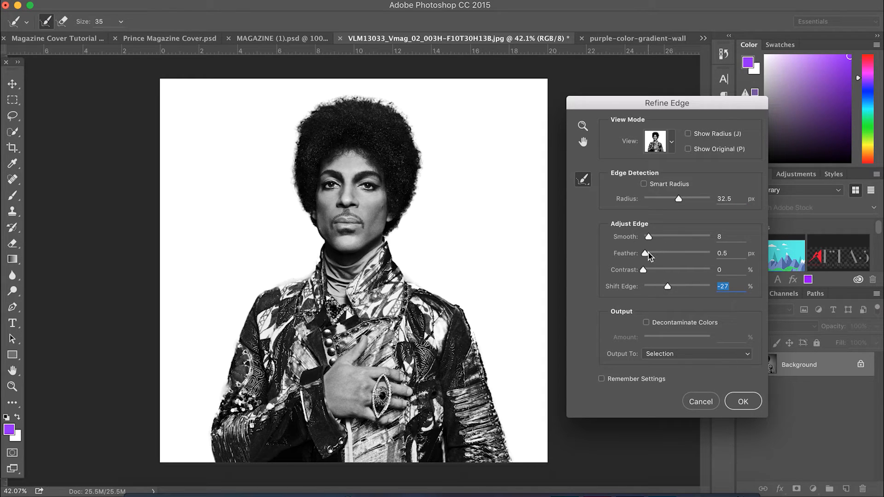
- Compare edge detection radii of 6.8, 128.5 and 4.4 px, and set the radius to 9.8 px
drag(680, 197, 665, 199)
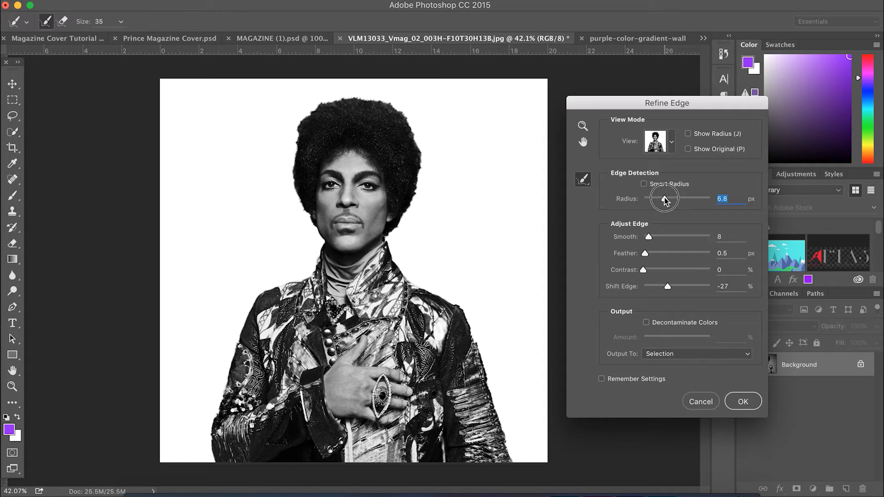
drag(665, 199, 705, 200)
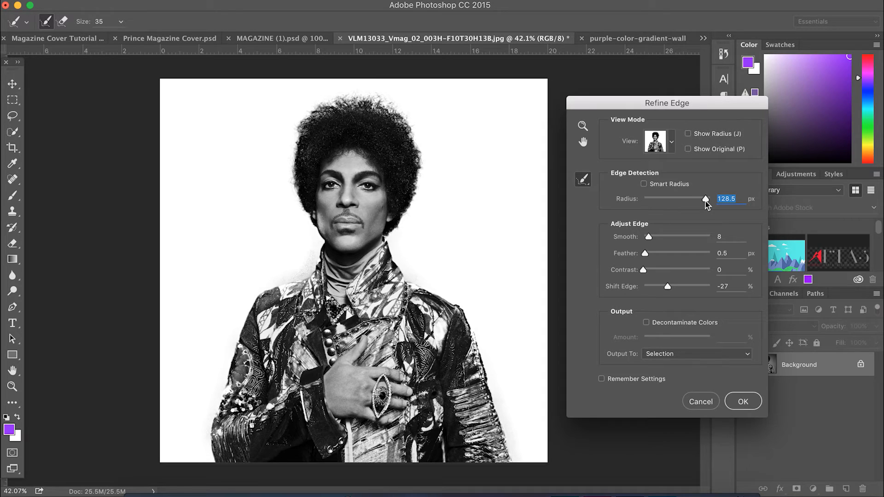
drag(705, 200, 703, 201)
drag(703, 201, 649, 200)
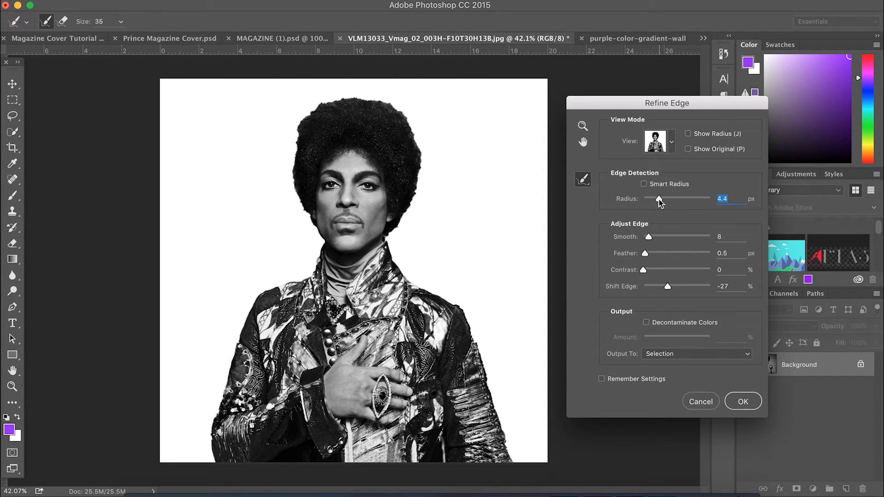
drag(659, 200, 670, 202)
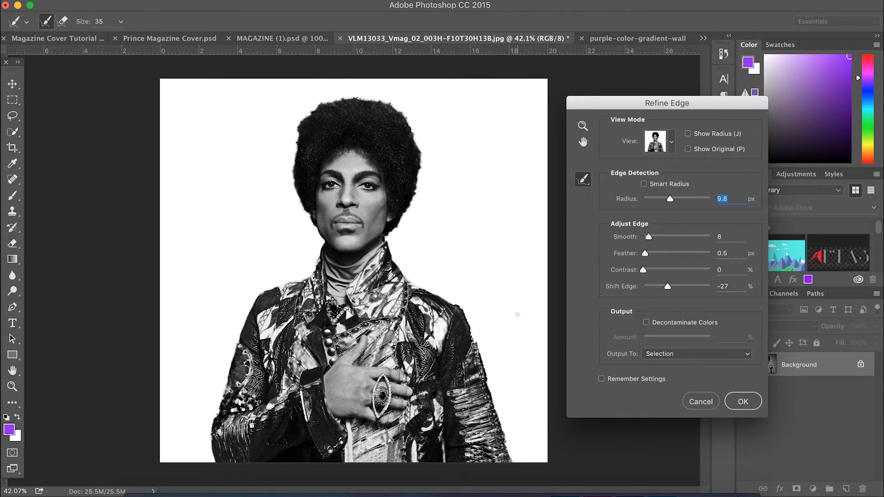
- Output the refined selection as a new layer with a layer mask
click(678, 355)
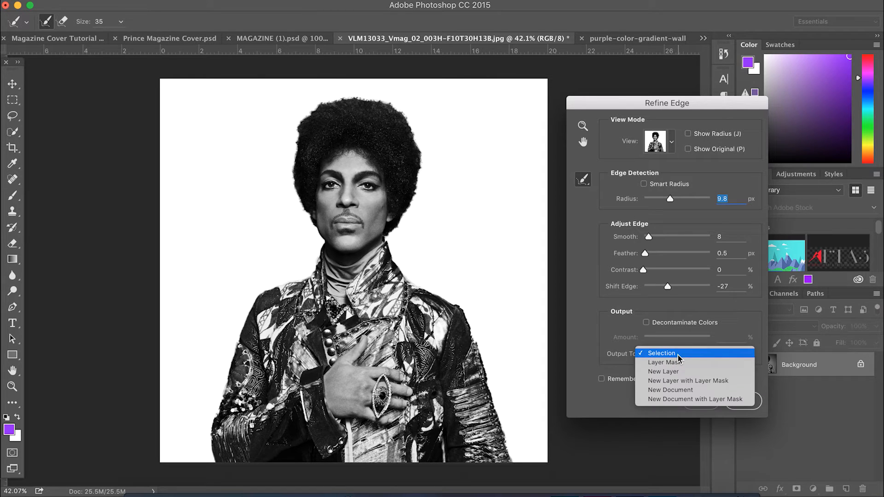
click(677, 380)
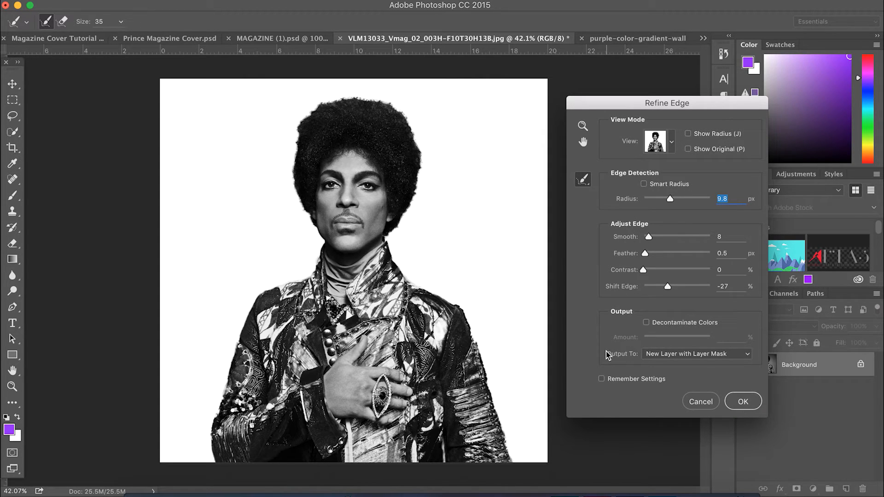
click(741, 402)
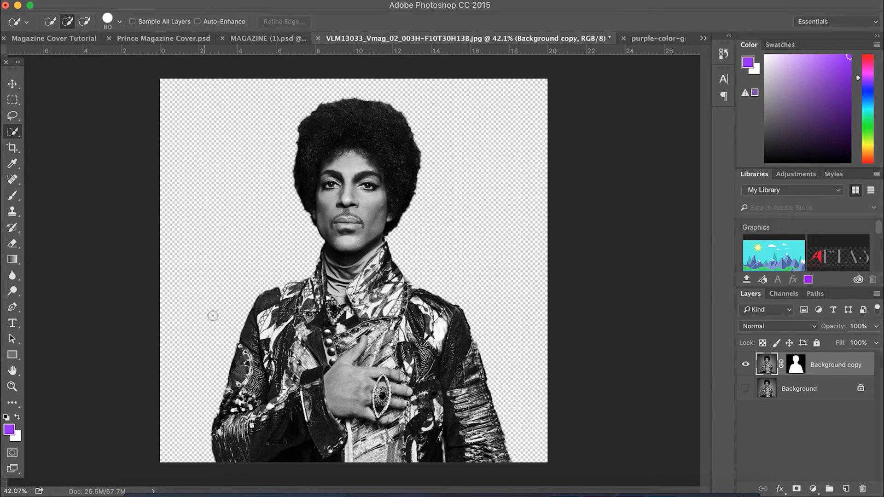
- Try moving the masked cutout slightly down and to the left on its canvas, and undo the move
click(12, 84)
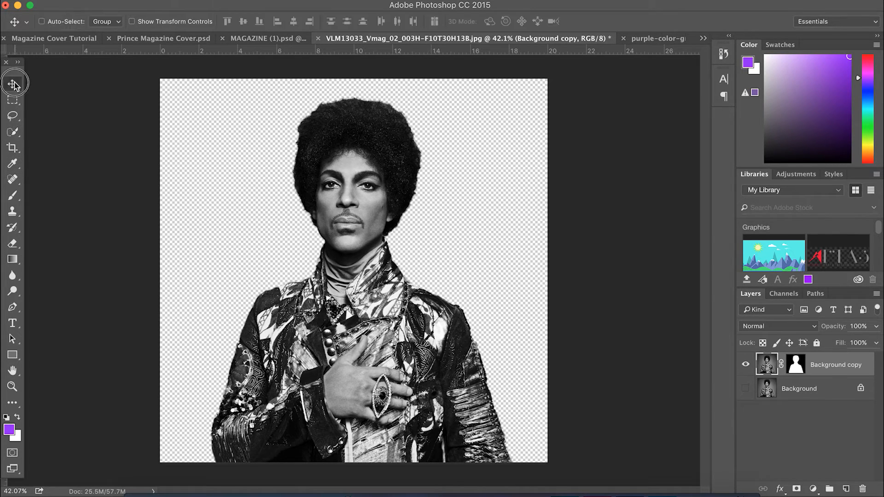
drag(387, 258, 366, 267)
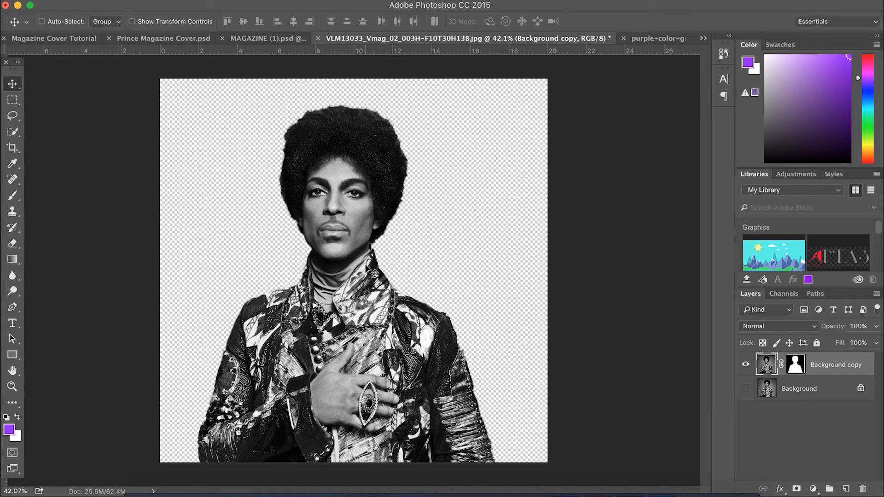
key(super+z)
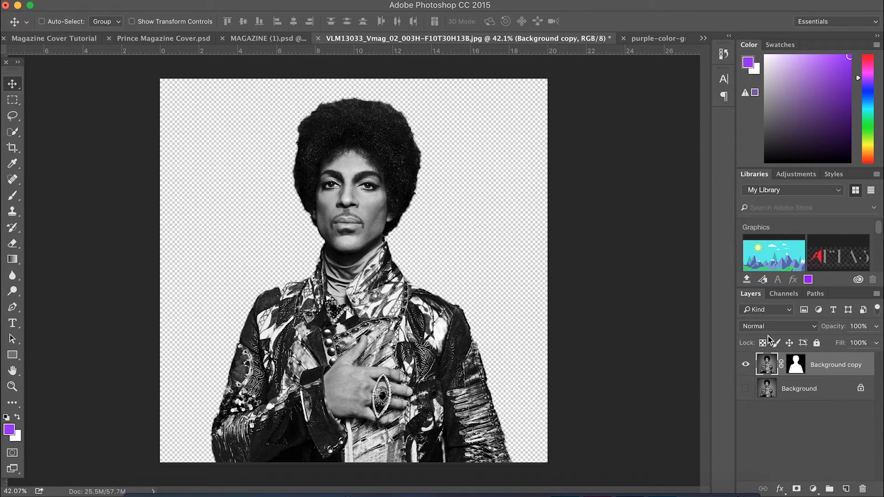
- Examine the new layer's image and mask, and compare the cutout with the original by showing and hiding the Background layer
click(796, 368)
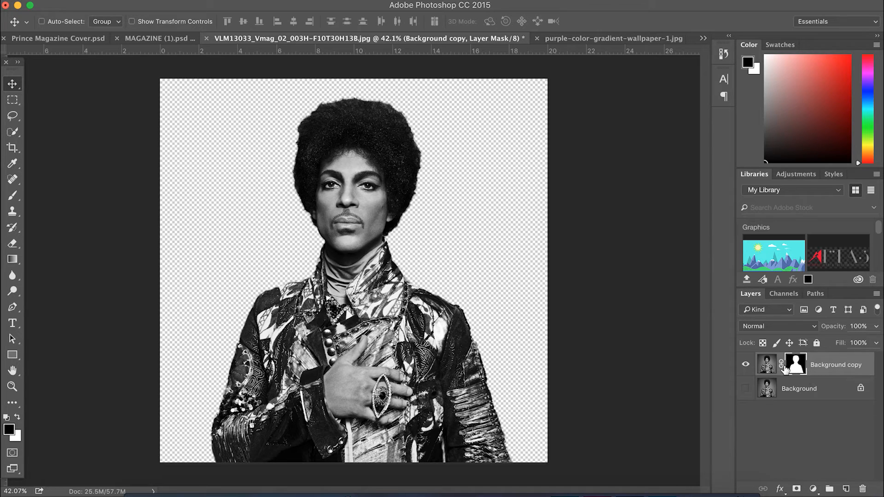
click(767, 368)
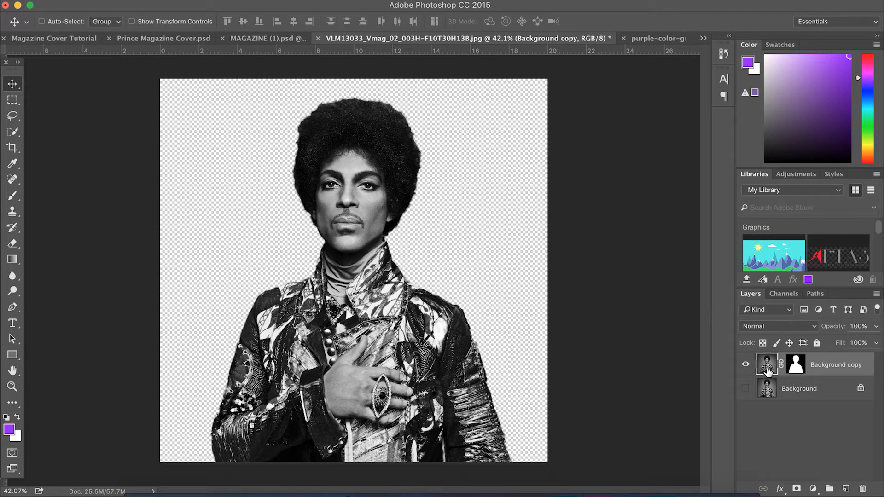
click(746, 389)
click(746, 389)
click(747, 389)
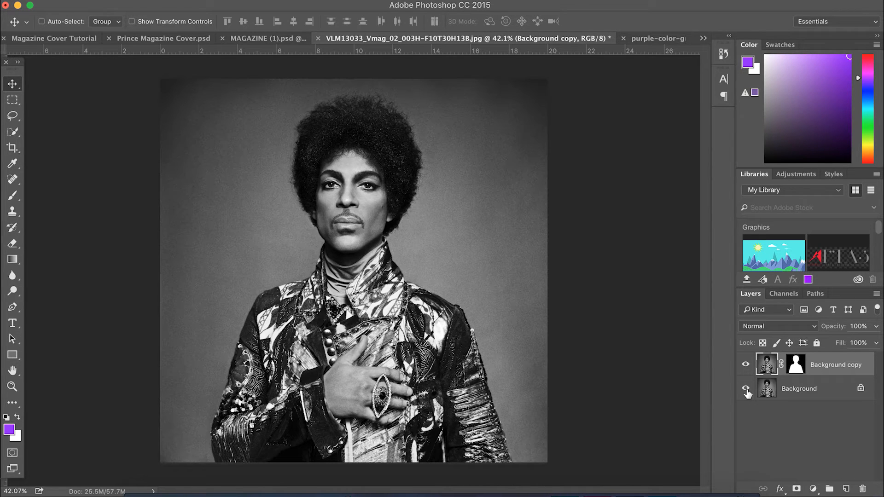
click(746, 389)
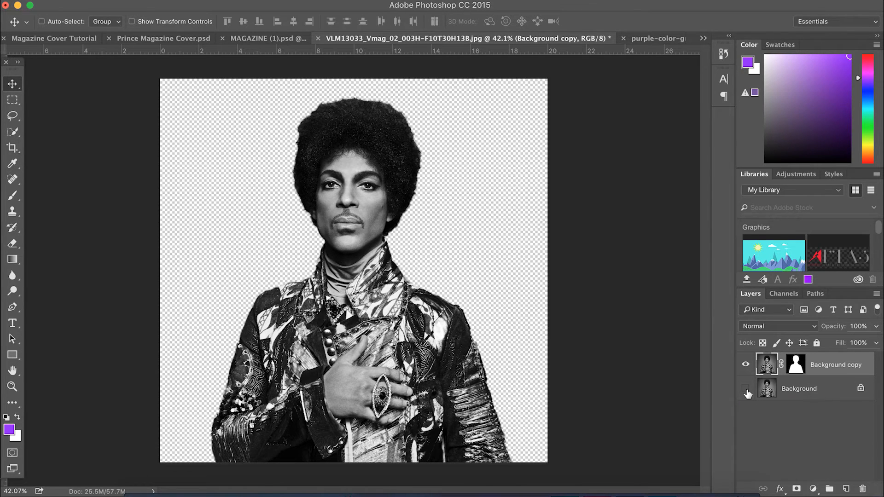
click(746, 389)
click(746, 390)
- Copy the masked portrait into the Magazine Cover Tutorial document and place it centred against the page's bottom edge
click(350, 255)
drag(351, 256, 75, 41)
drag(354, 304, 347, 282)
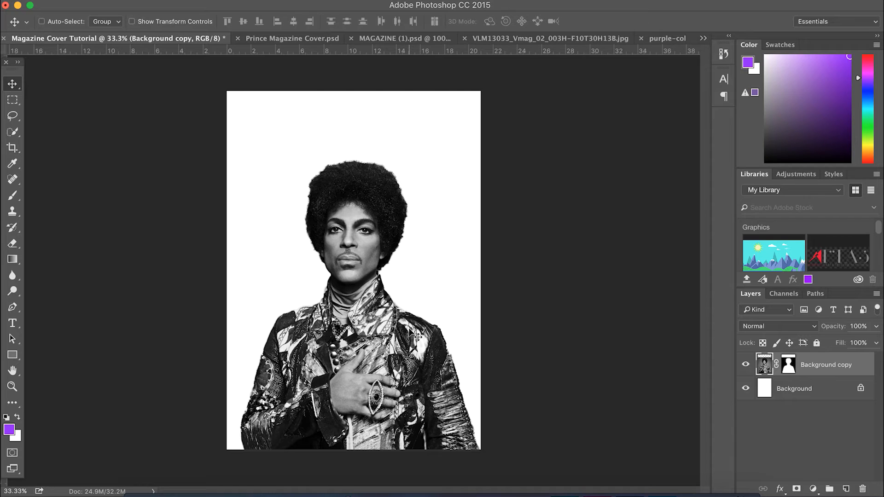
- Scale the portrait cutout to about 117.8% with Free Transform, keeping it horizontally centred with its base on the page's bottom edge
key(super)
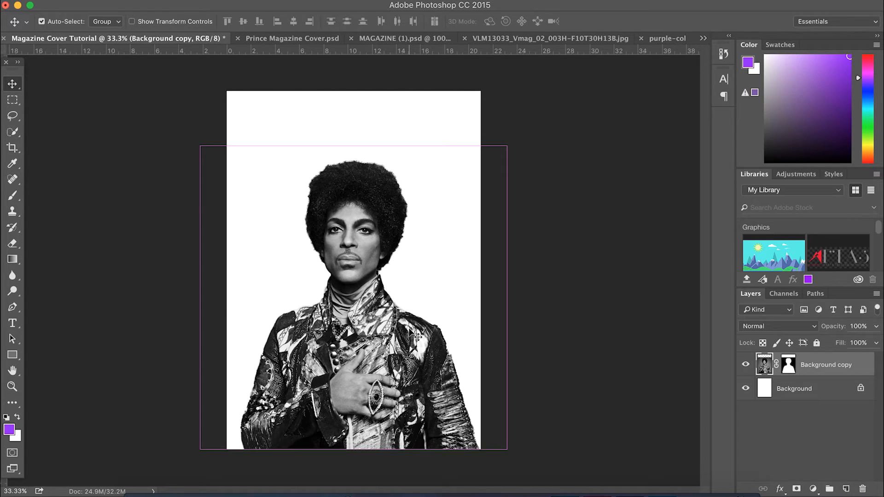
key(super+t)
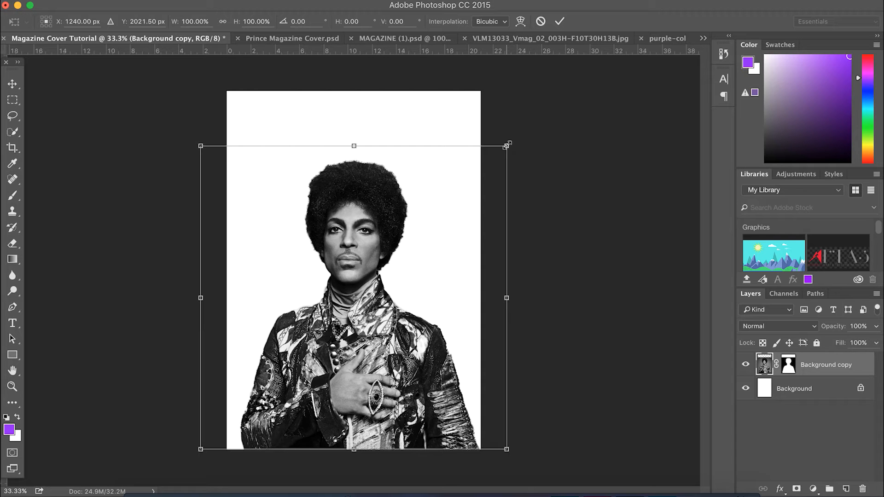
drag(506, 146, 532, 141)
key(super+z)
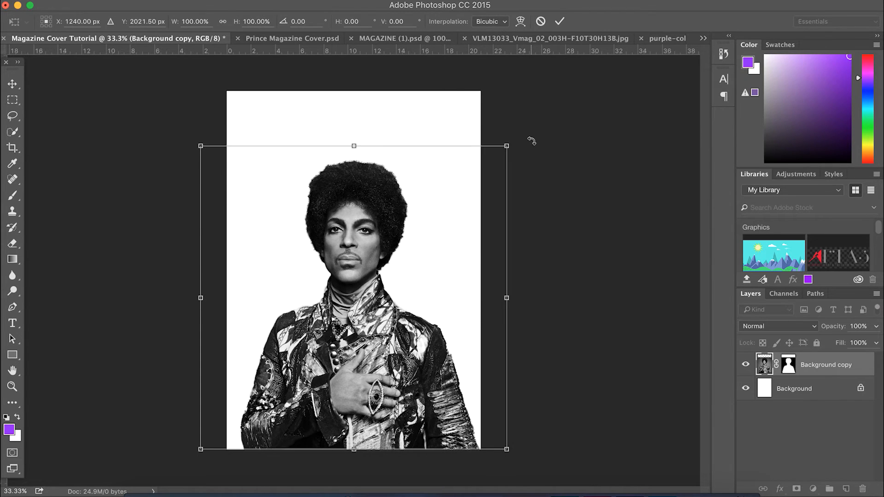
drag(506, 146, 598, 91)
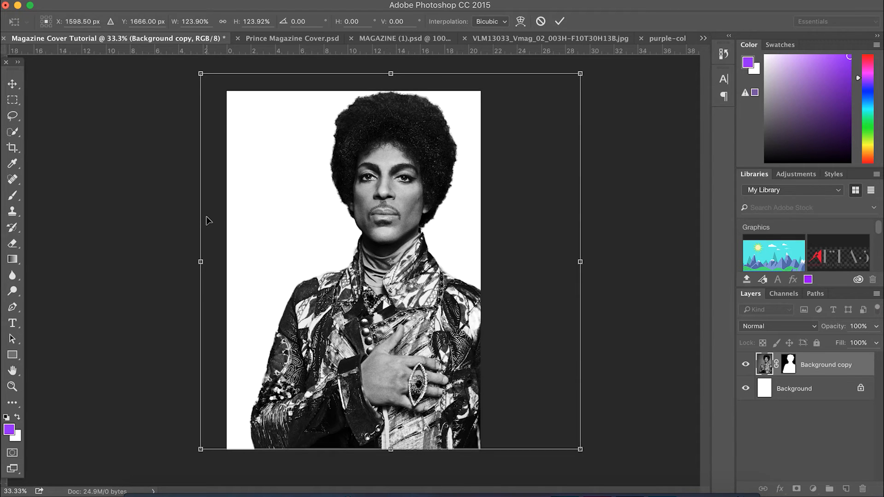
drag(394, 318, 364, 318)
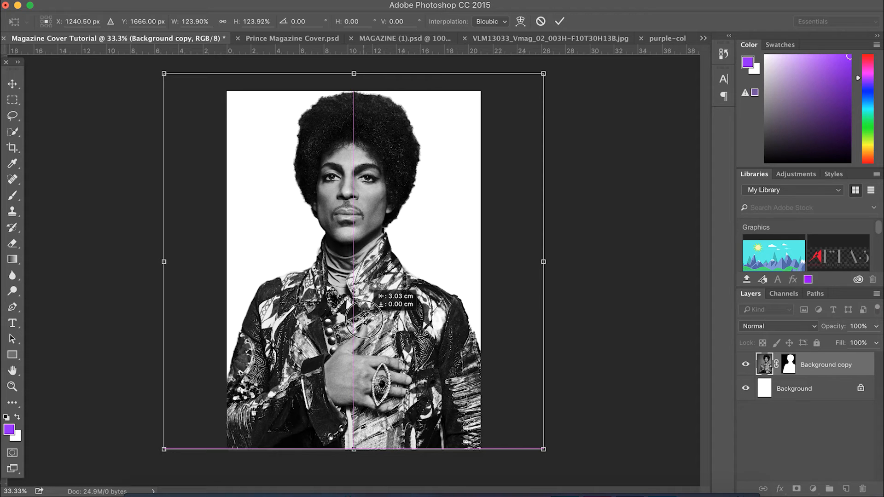
drag(365, 319, 365, 322)
drag(543, 75, 526, 94)
drag(318, 279, 327, 280)
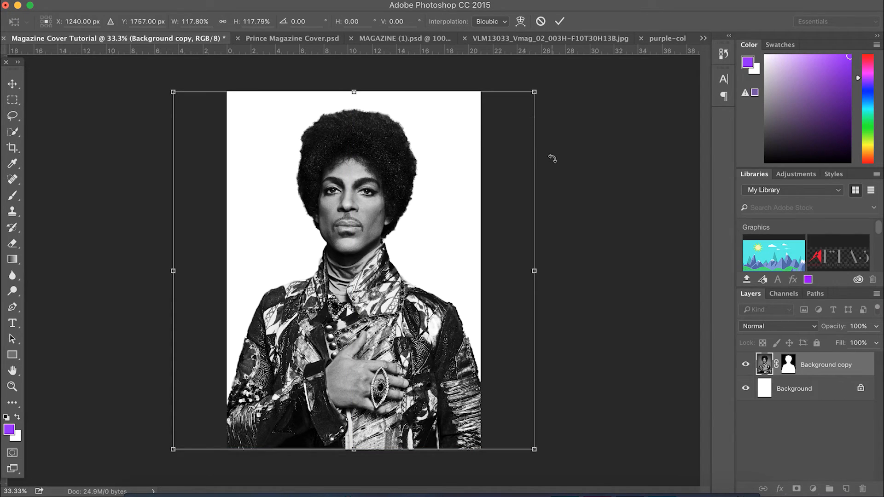
click(9, 86)
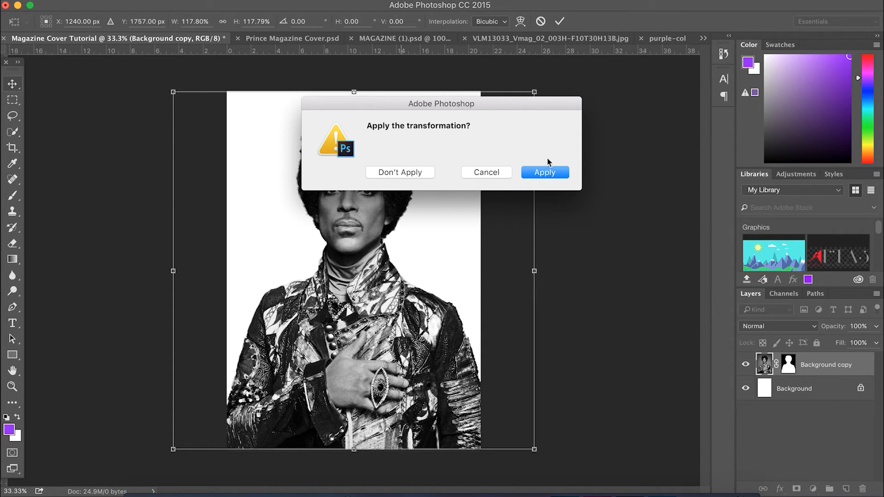
click(555, 175)
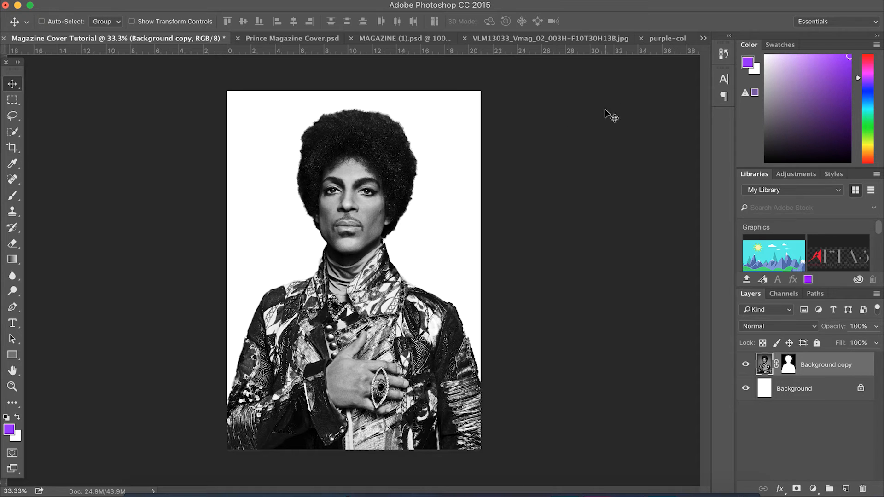
- Return to the source portrait document and briefly show its original grey backdrop behind the cutout
click(552, 41)
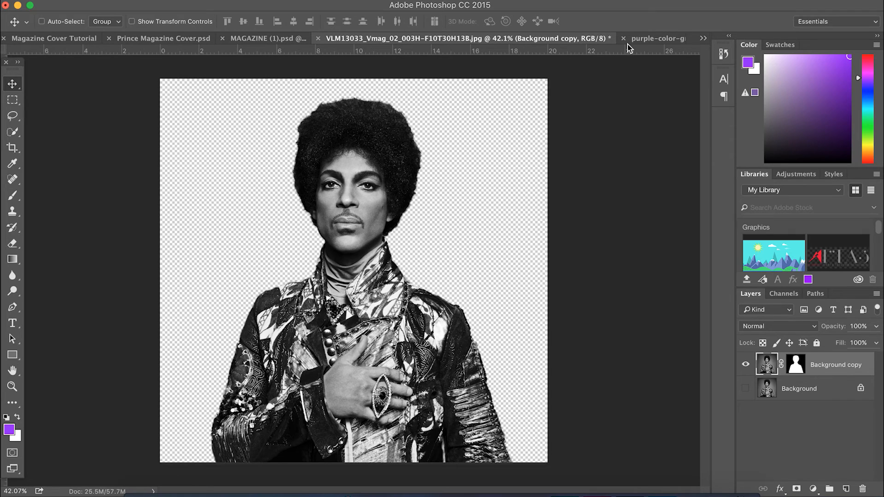
click(745, 389)
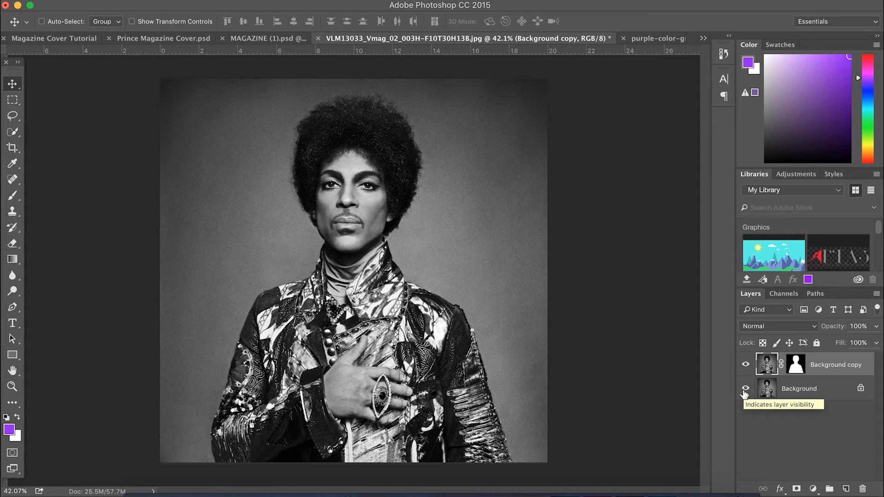
click(745, 389)
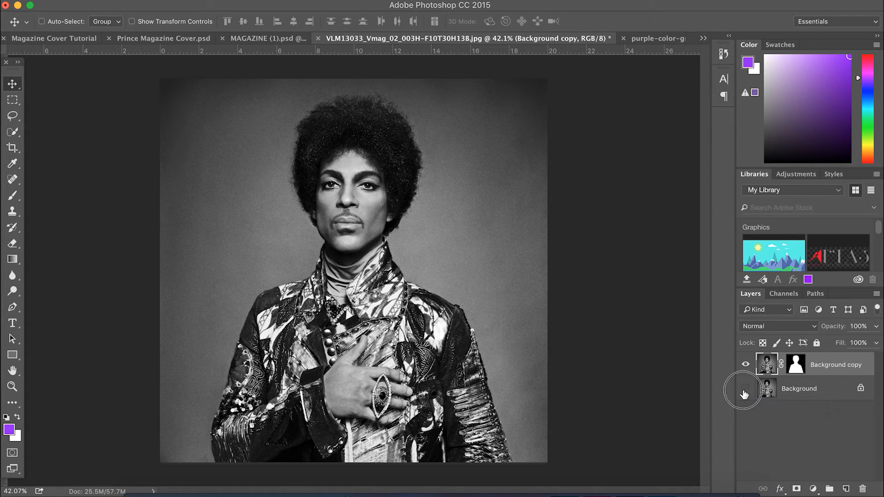
- Copy the purple gradient wallpaper into the Magazine Cover Tutorial document and name its layer Purple Background
click(656, 38)
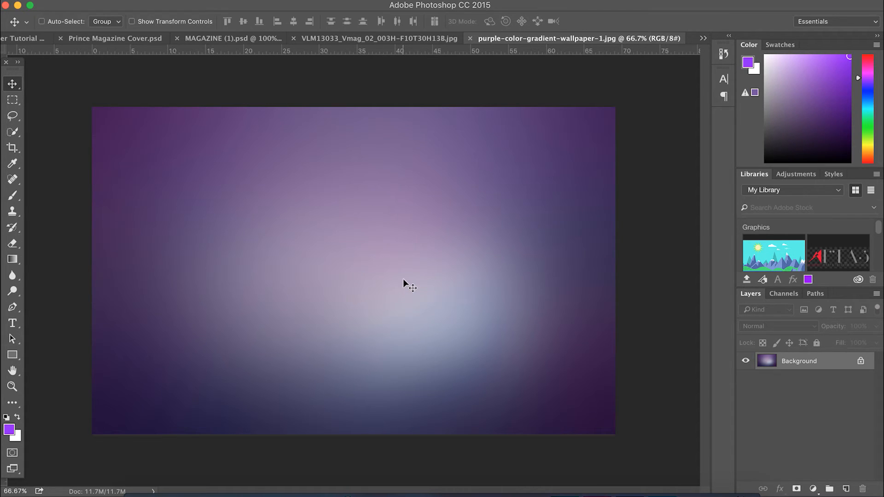
drag(448, 284, 362, 239)
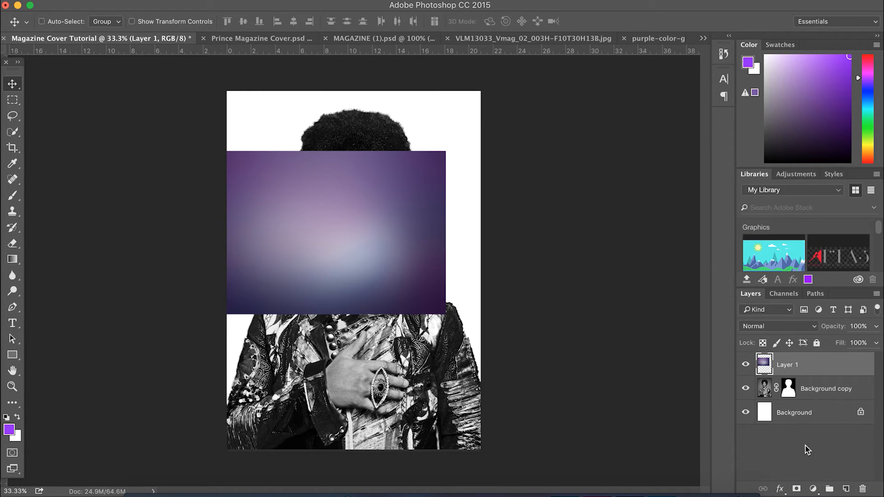
double_click(797, 365)
text(Purple Background)
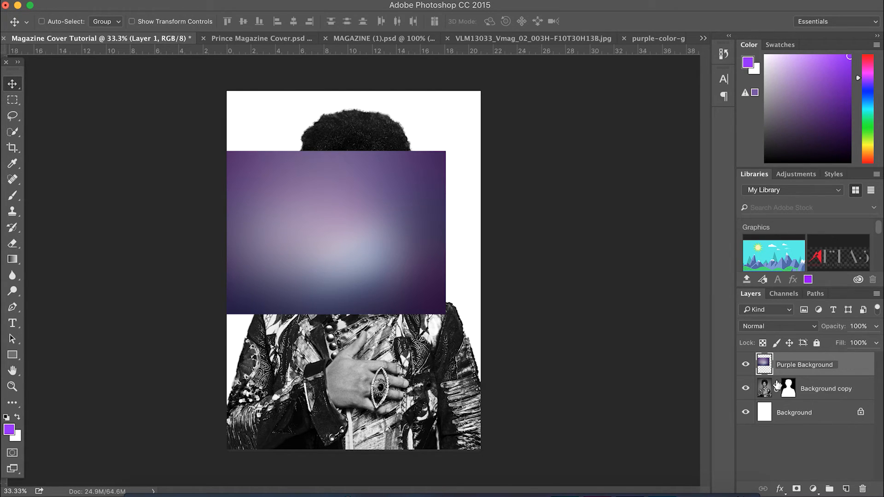
key(Return)
- Place the Purple Background layer beneath the portrait cutout and rotate the gradient by -90°
drag(792, 373, 808, 403)
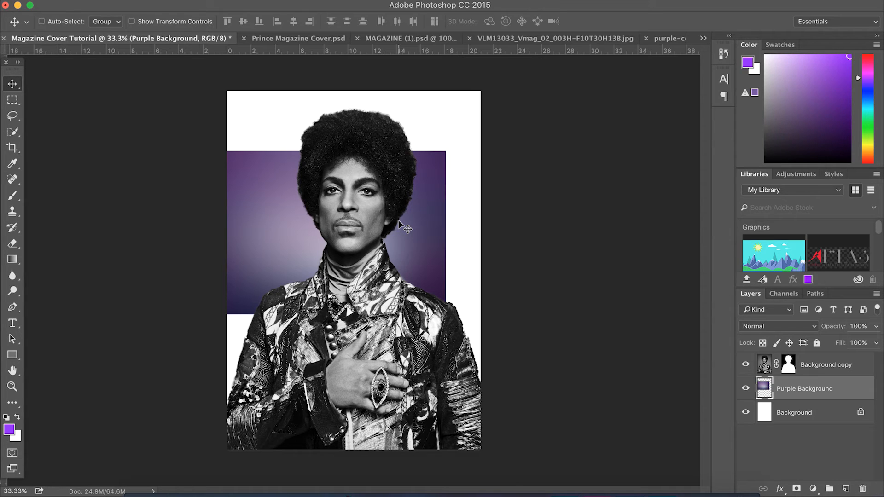
key(super)
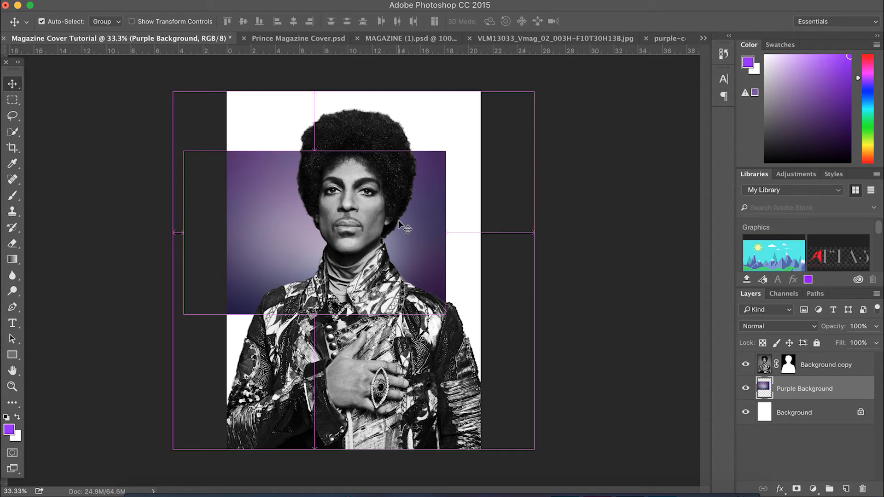
key(super+t)
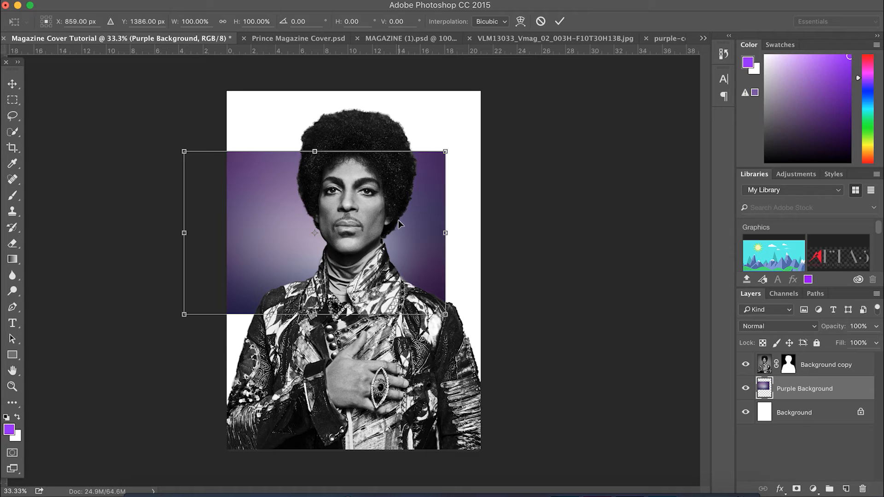
click(456, 150)
drag(455, 145, 243, 102)
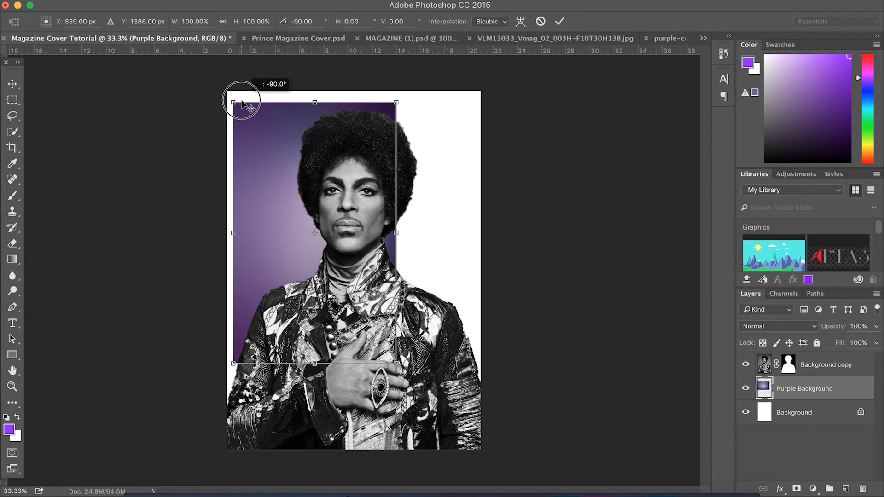
drag(241, 100, 242, 100)
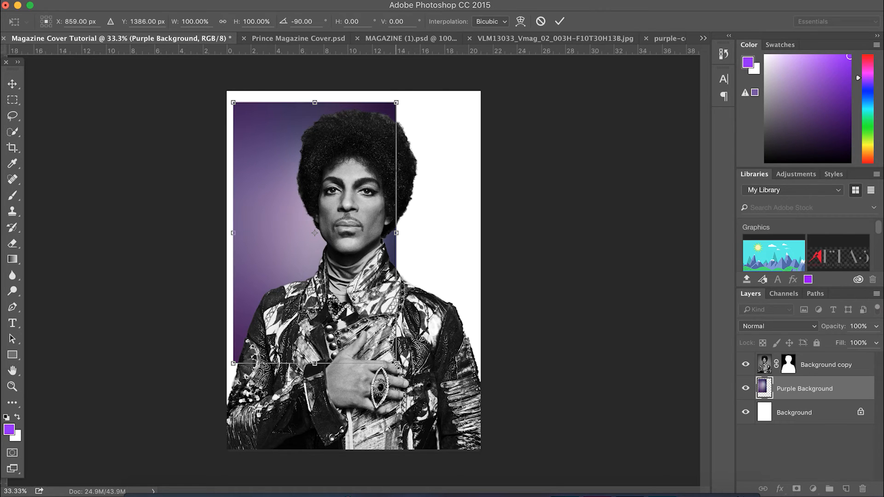
- Scale the purple gradient to about 256.4% and position it to cover the whole page, with its lighter area beside the portrait
drag(396, 363, 655, 492)
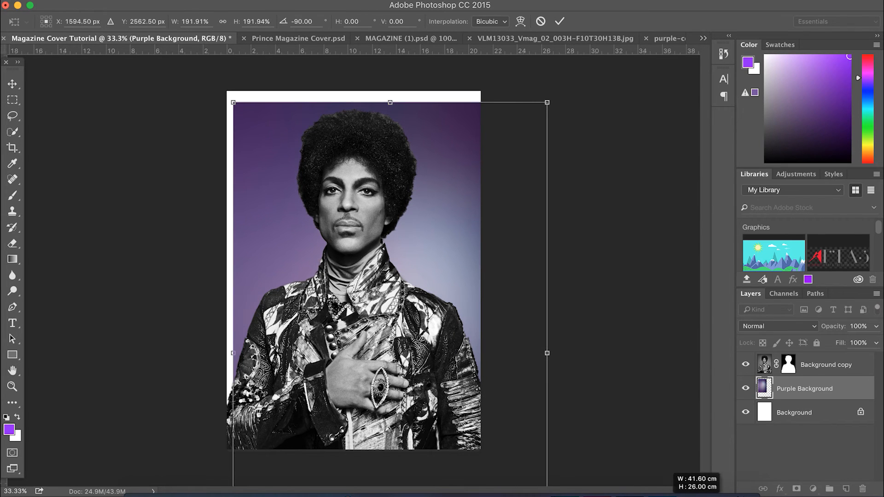
drag(511, 332, 419, 64)
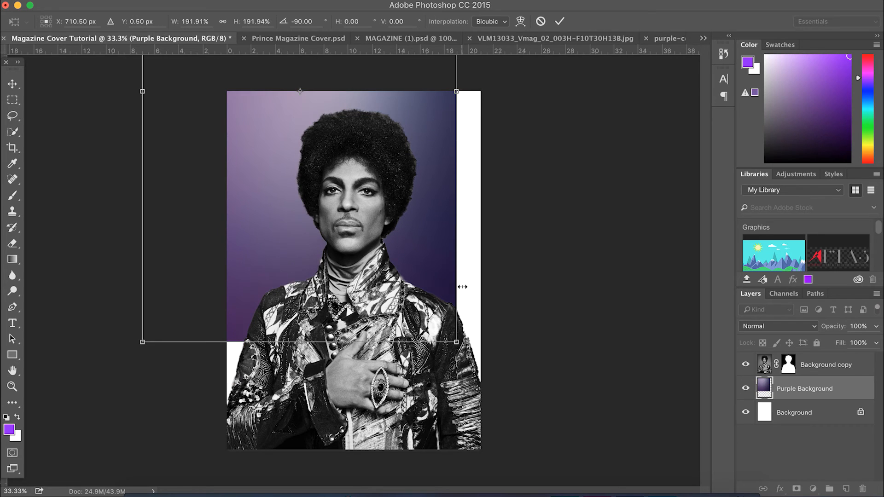
drag(489, 378, 584, 488)
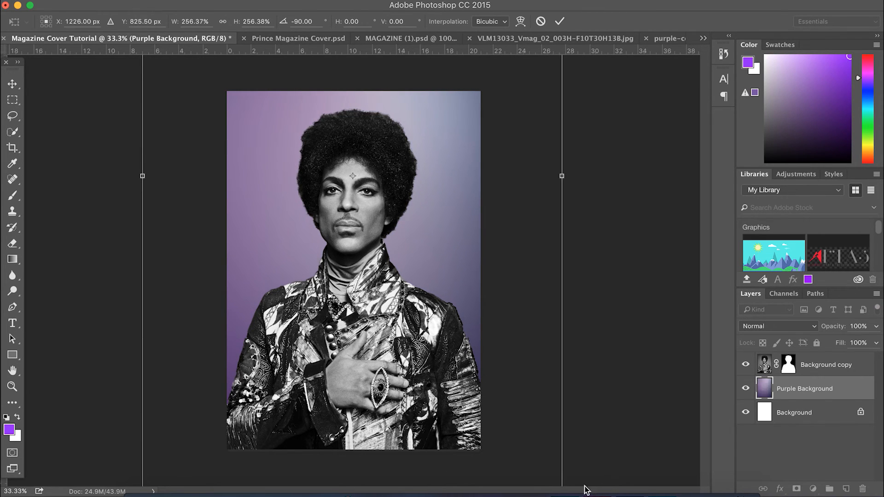
drag(425, 256, 414, 329)
drag(430, 161, 413, 199)
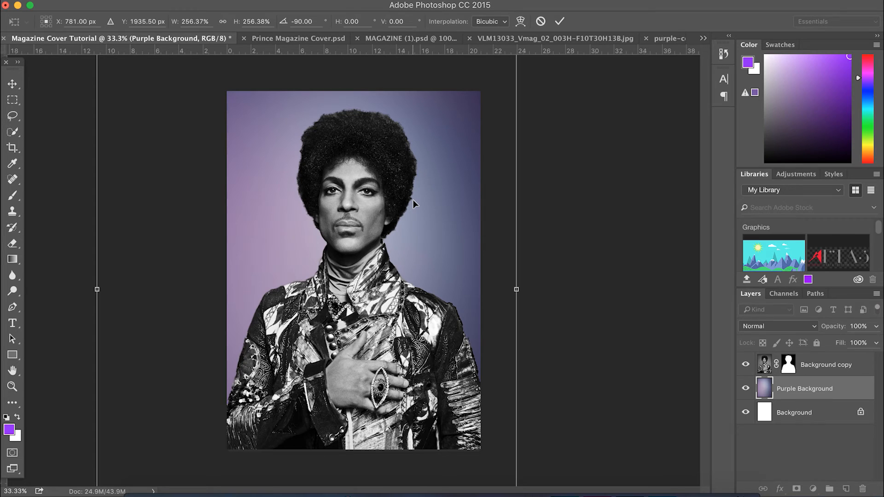
key(Return)
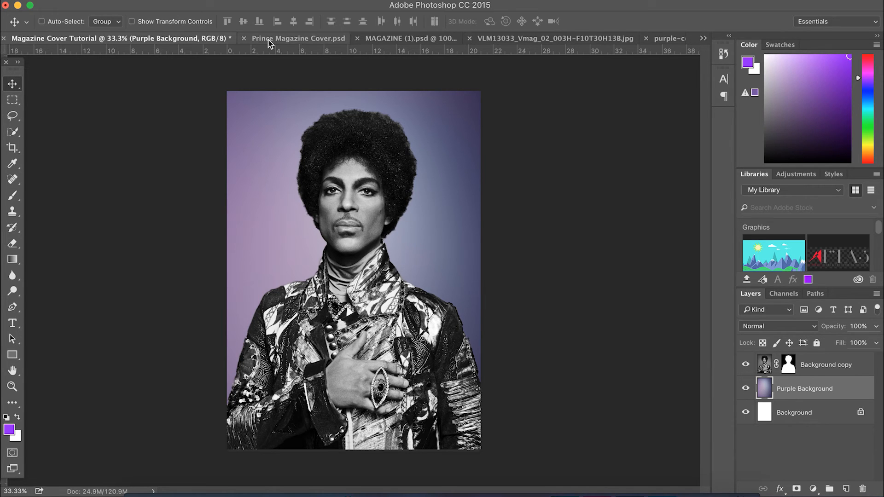
- Show the original backdrop in the source portrait document and examine its grain closely beside the face and shoulder
click(542, 41)
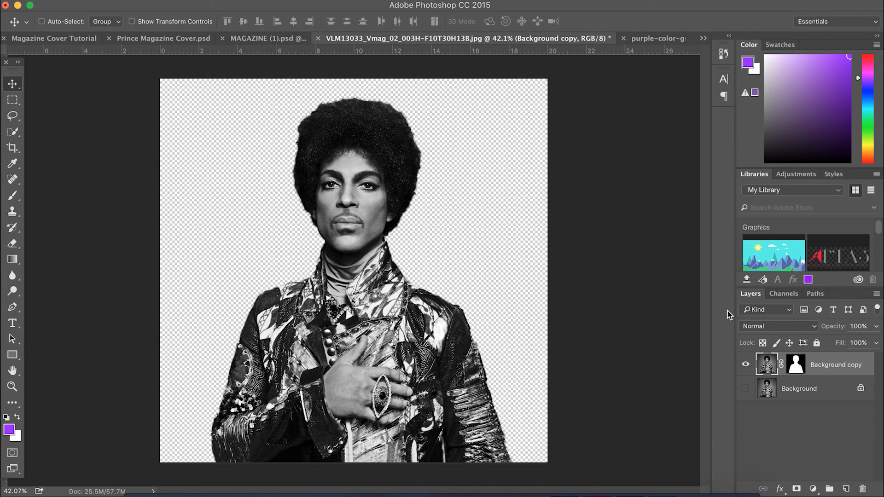
click(745, 388)
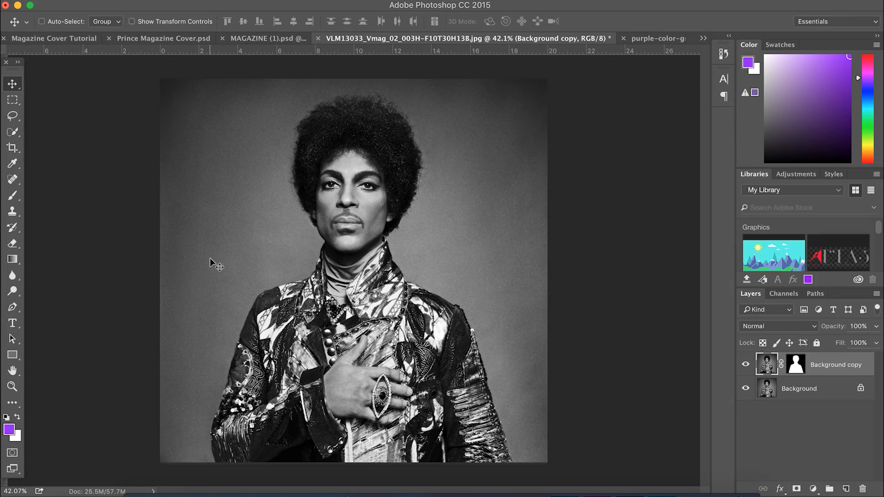
scroll(210, 260, up, 5)
scroll(210, 259, up, 5)
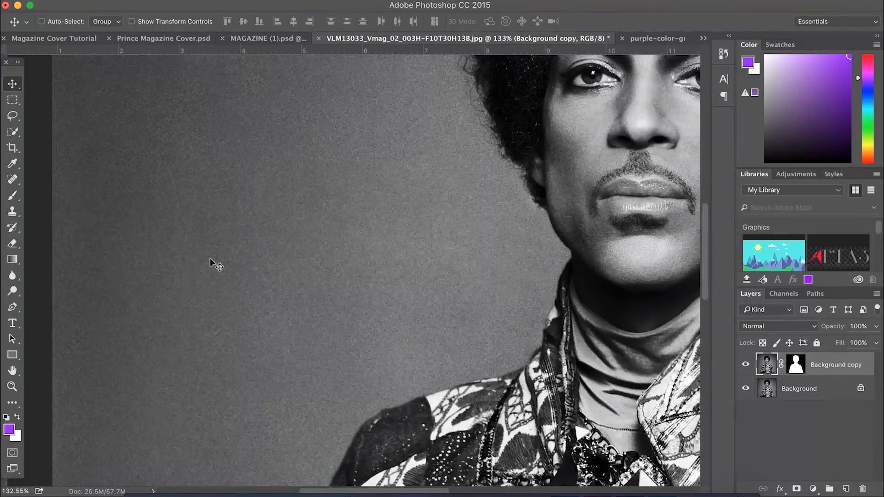
scroll(209, 257, right, 15)
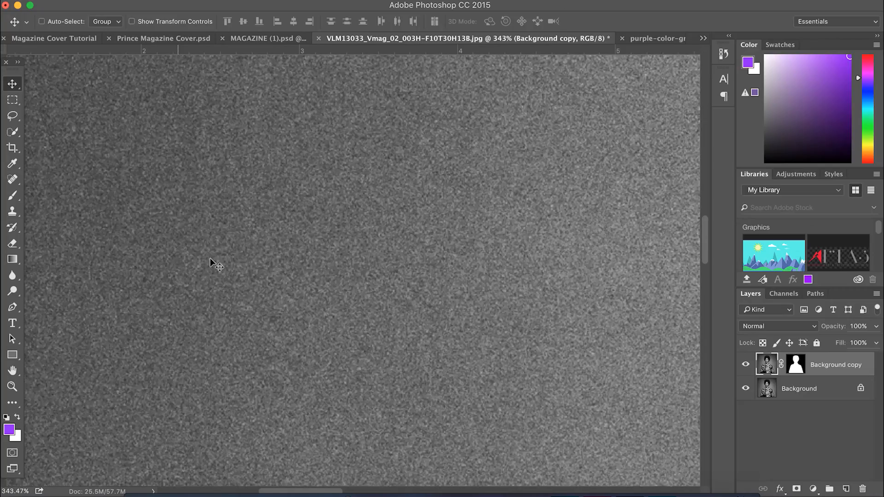
scroll(210, 258, left, 3)
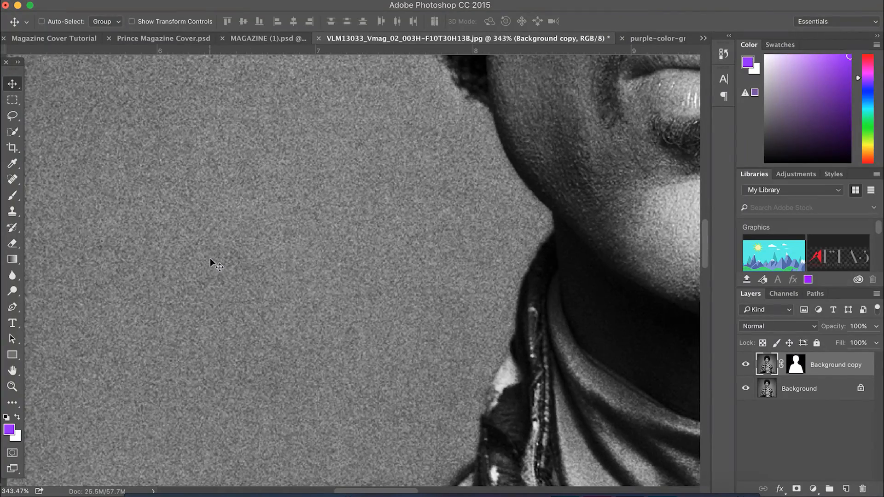
scroll(210, 258, down, 2)
scroll(210, 258, down, 5)
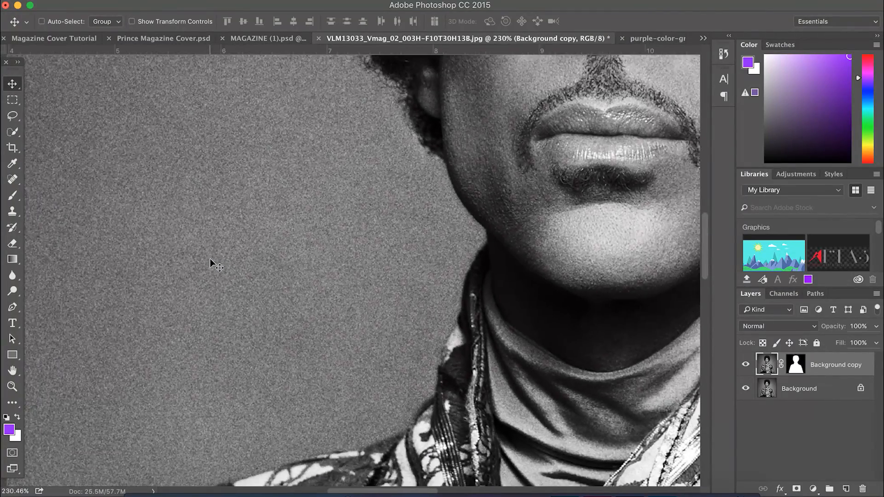
scroll(210, 259, down, 5)
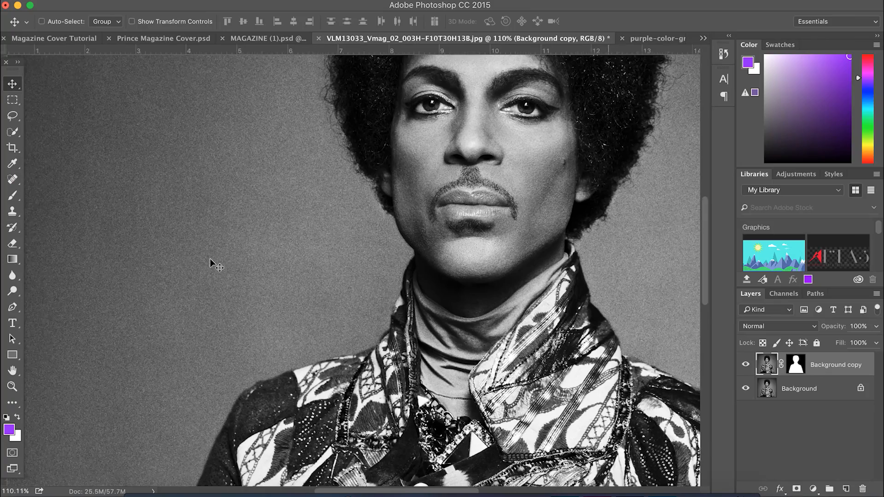
scroll(210, 258, down, 2)
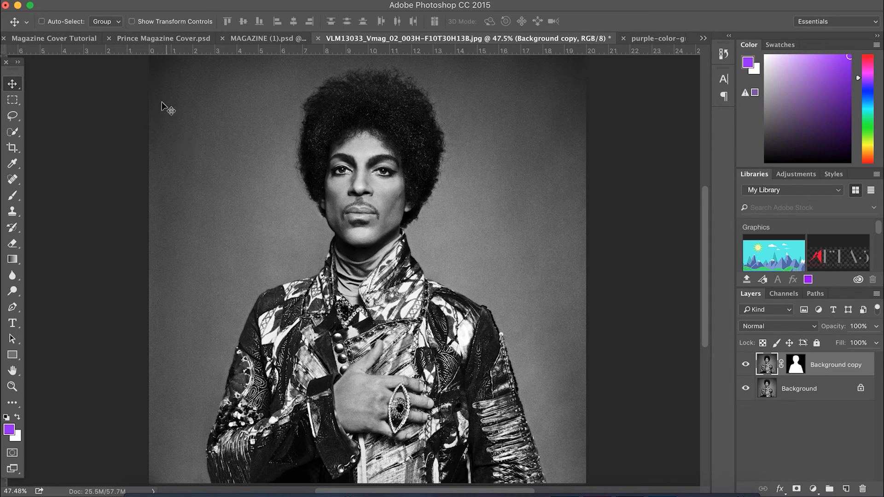
- Apply the Add Noise filter to the Purple Background layer in the Magazine Cover Tutorial document, adjusting the amount for a fine photographic grain
click(59, 41)
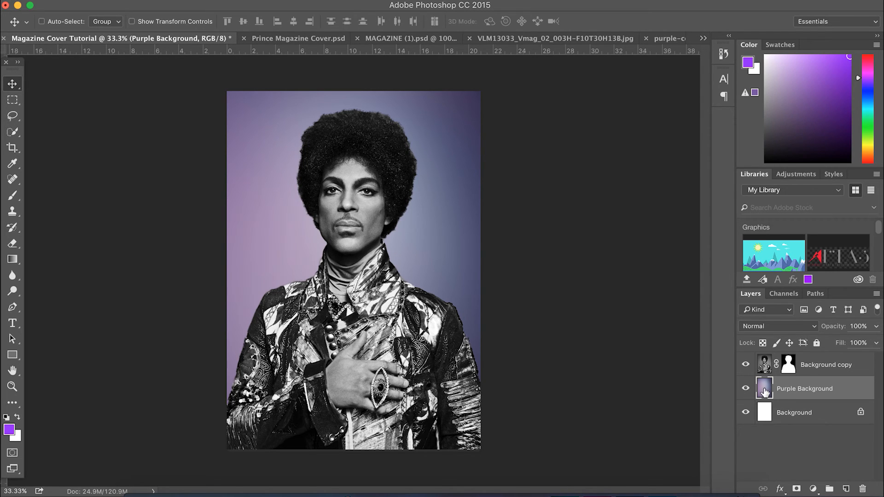
click(313, 0)
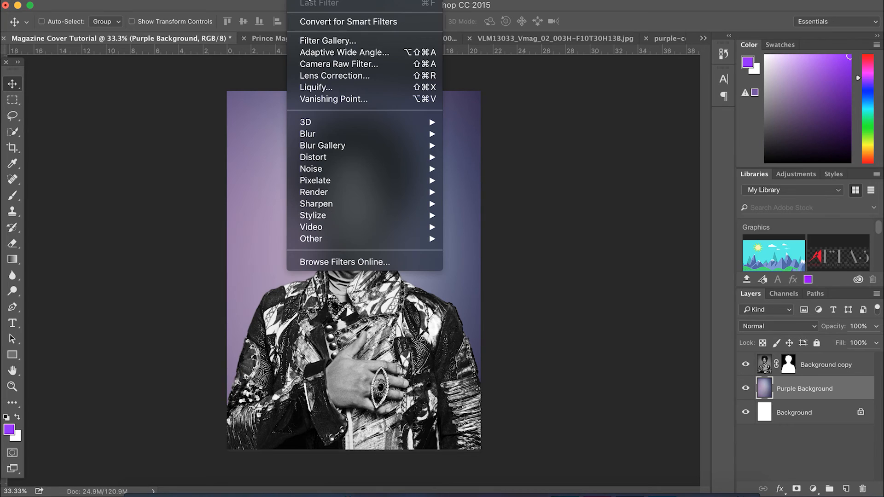
mouse_move(331, 172)
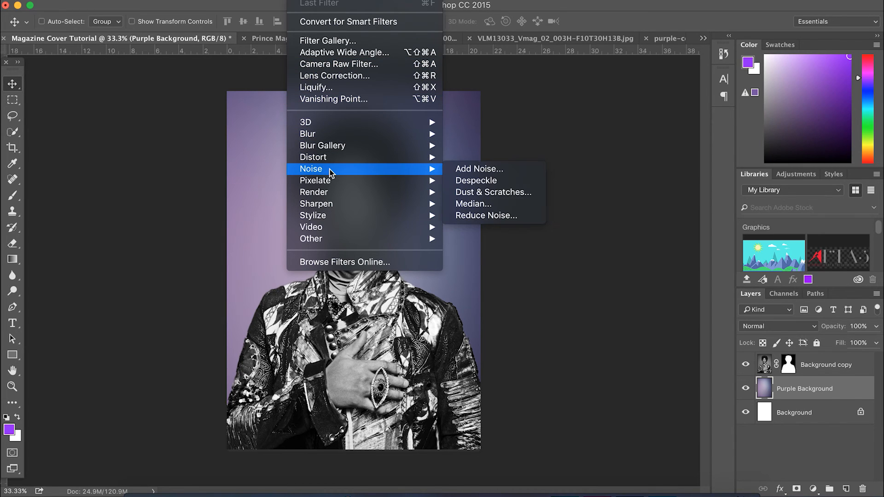
click(463, 169)
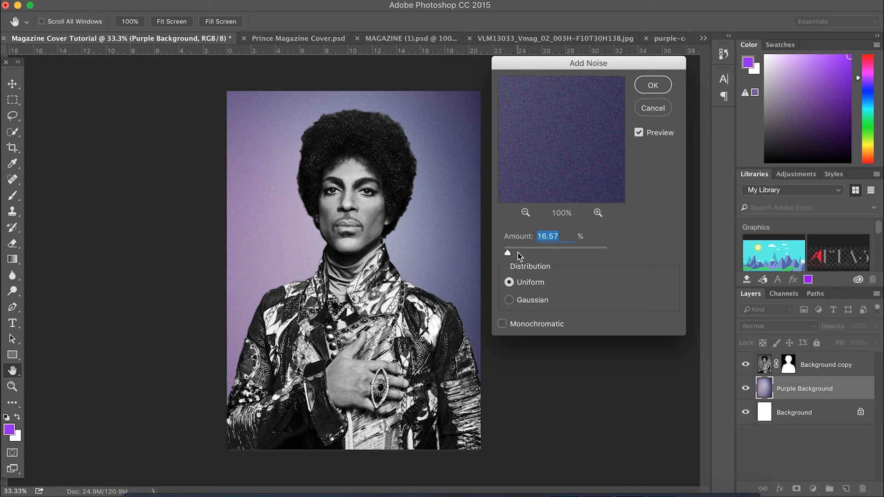
mouse_move(507, 252)
mouse_down()
mouse_move(607, 255)
mouse_move(510, 255)
mouse_up()
click(652, 86)
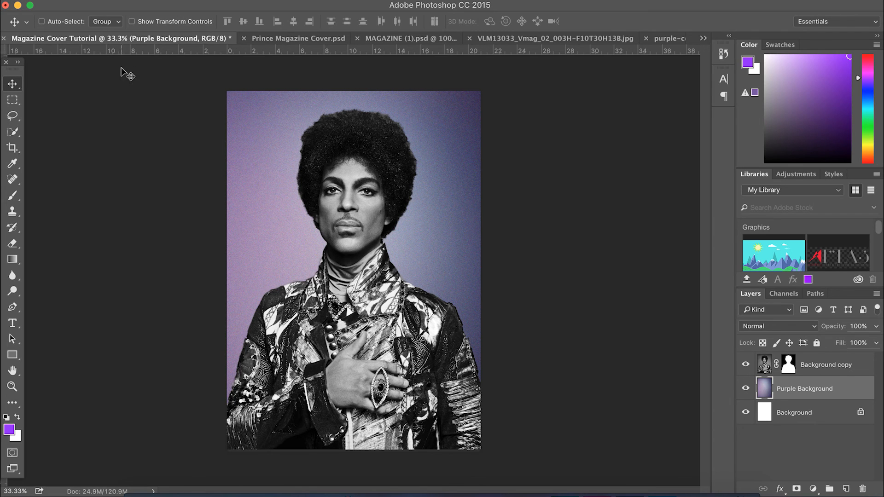
- Mute the Purple Background layer's colours with a Hue/Saturation adjustment, setting the Master saturation to -40
click(136, 0)
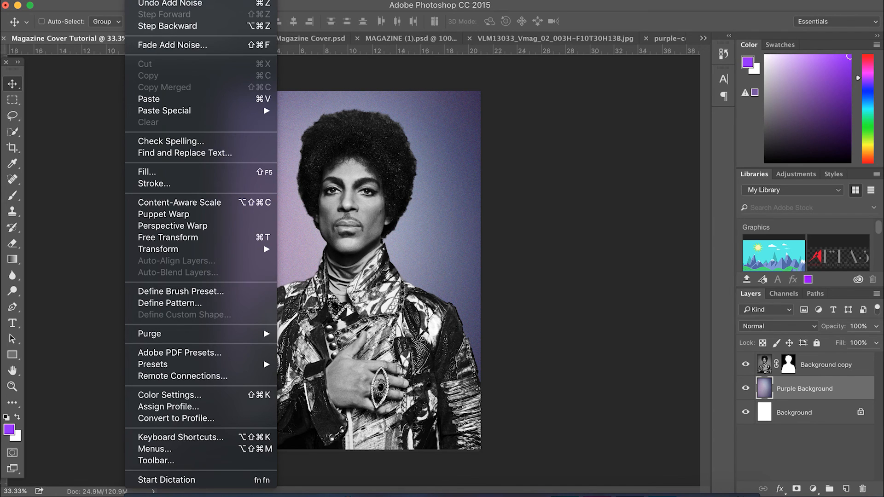
mouse_move(164, 0)
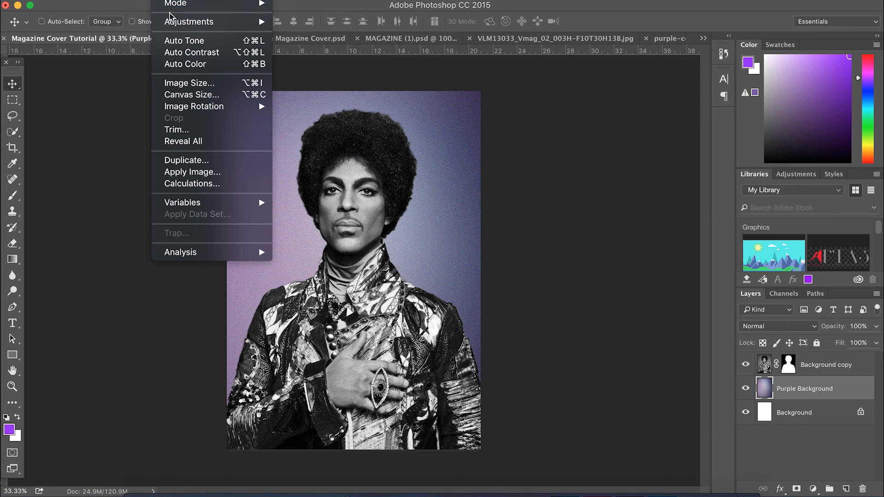
mouse_move(171, 23)
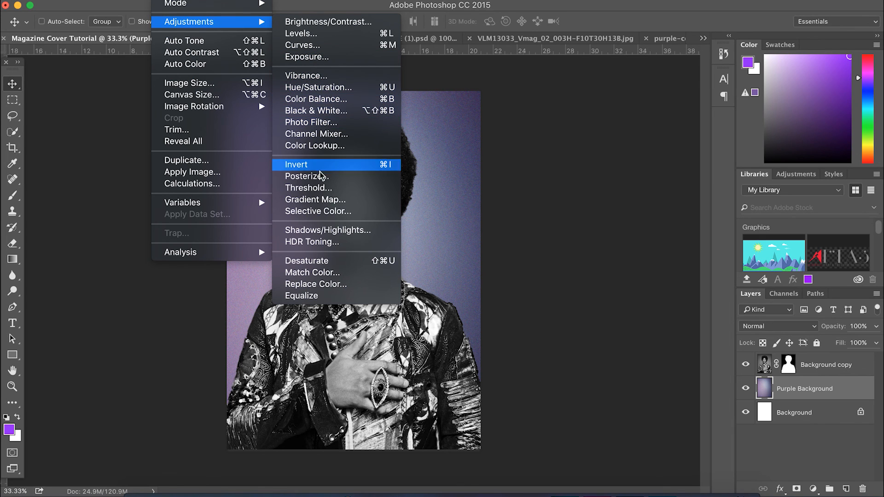
click(318, 91)
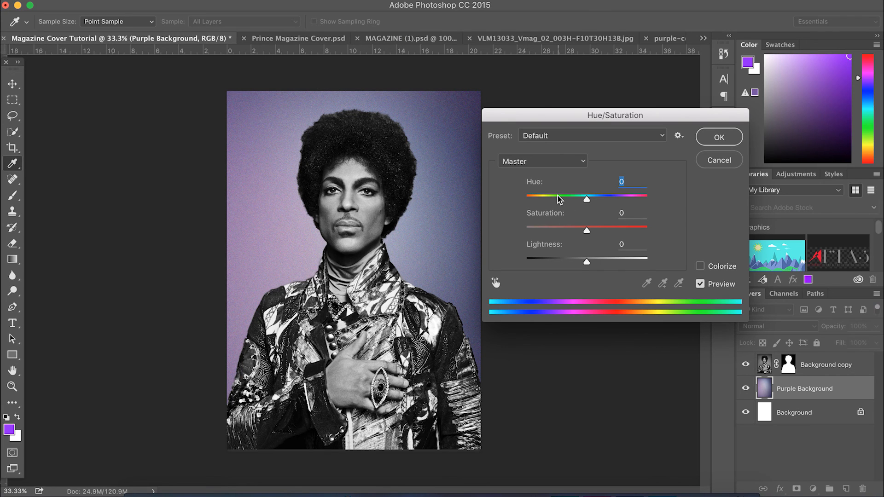
click(550, 161)
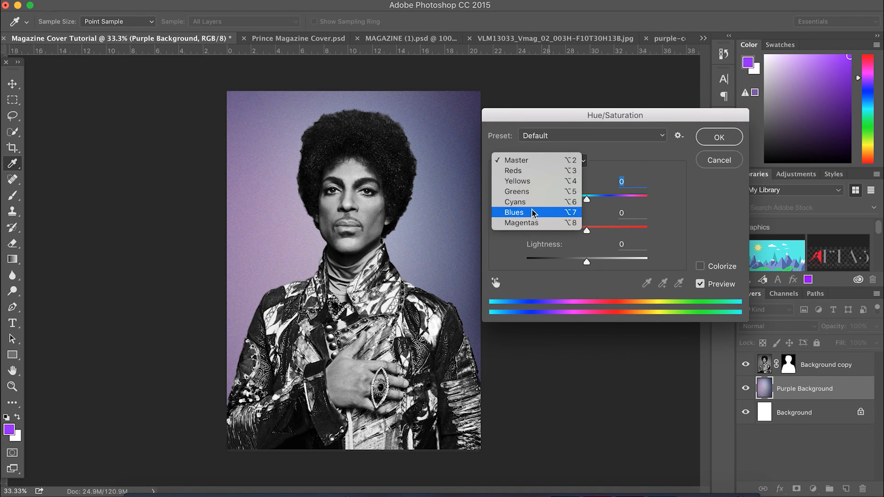
click(527, 159)
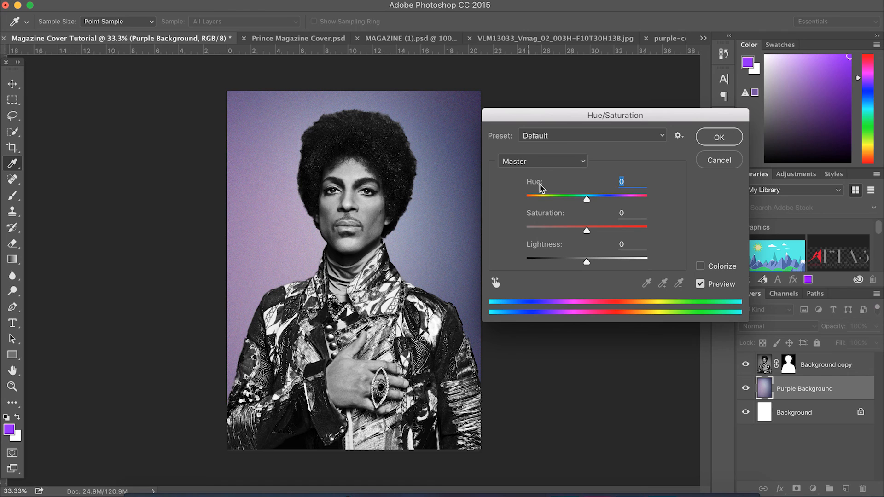
drag(587, 231, 519, 234)
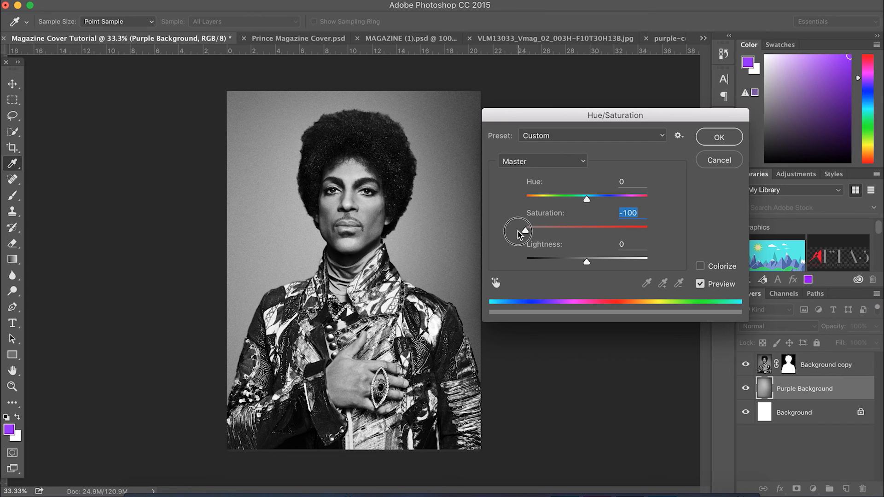
drag(517, 231, 563, 233)
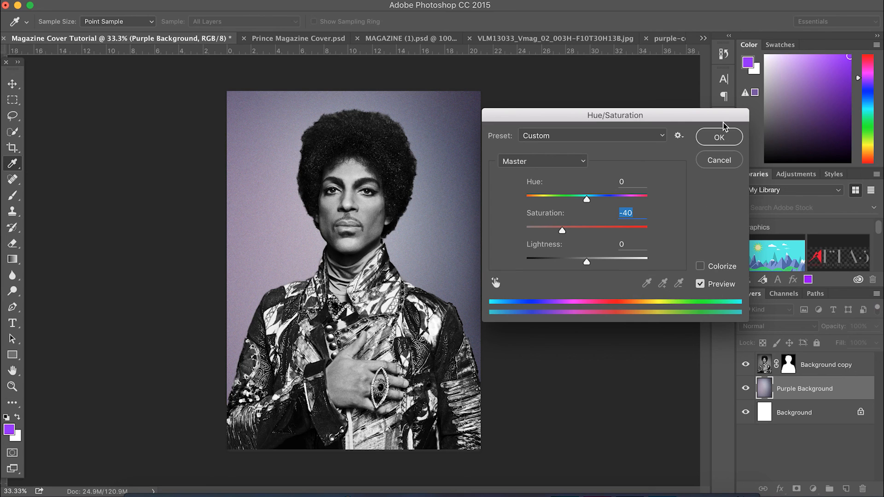
click(714, 143)
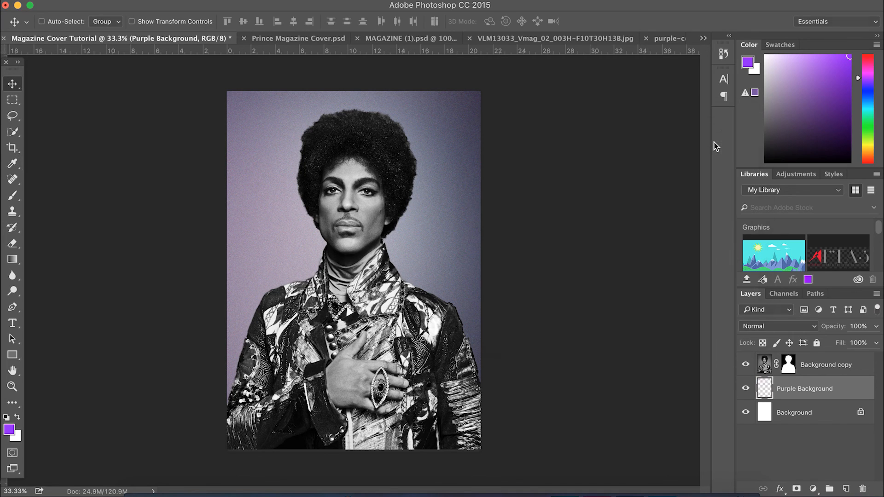